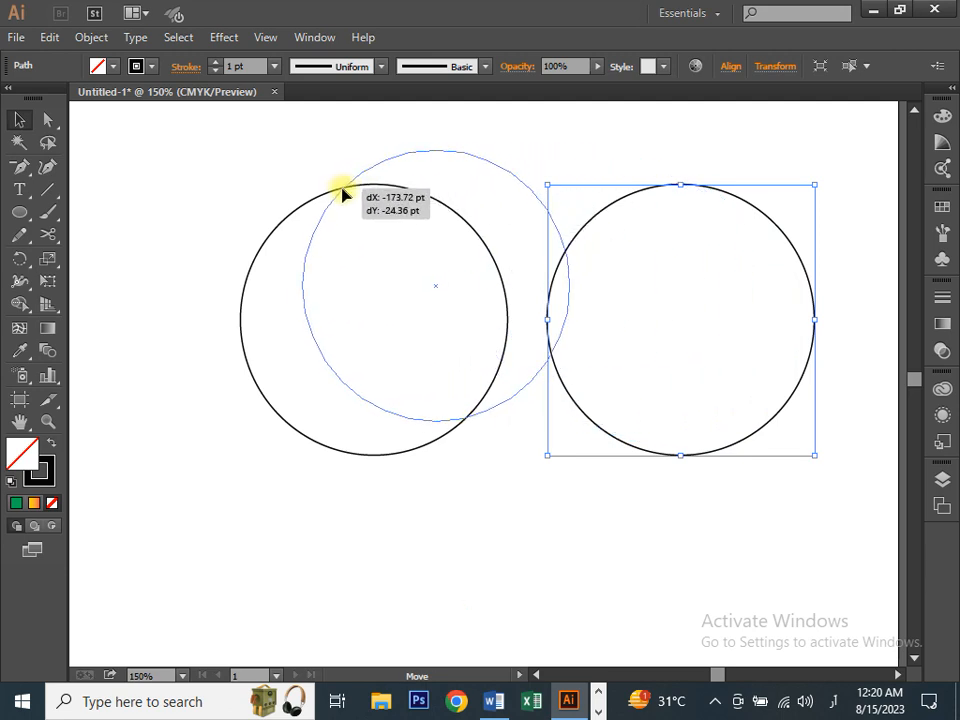
- Move the second circle onto the first so the two overlap, offset slightly up and to the right
click(592, 412)
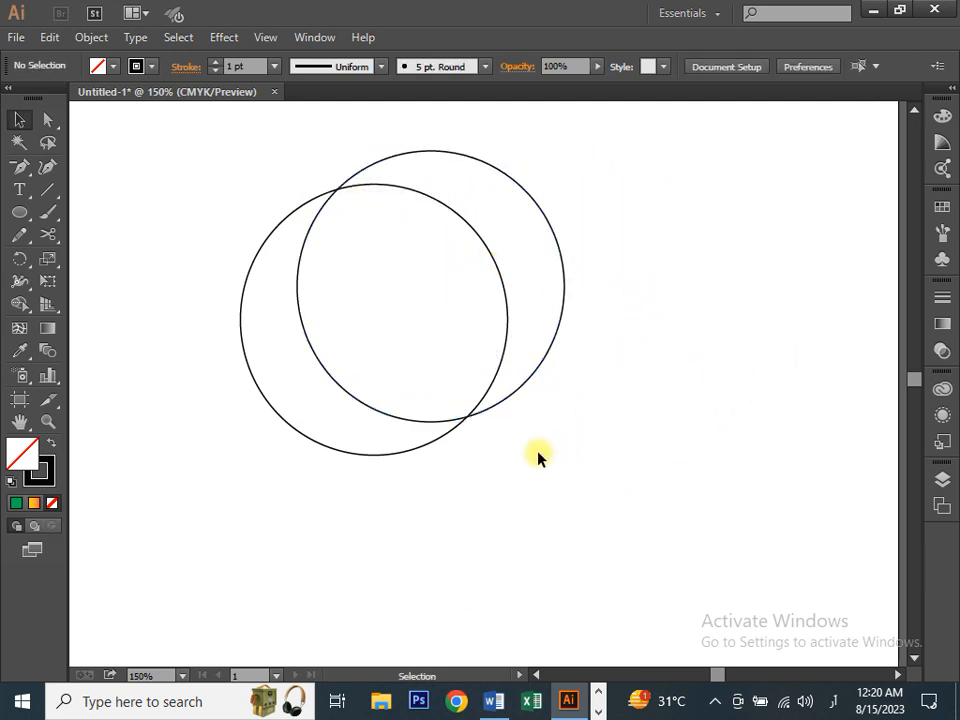
key(ctrl+z)
key(ctrl+shift+z)
key(ctrl+equal)
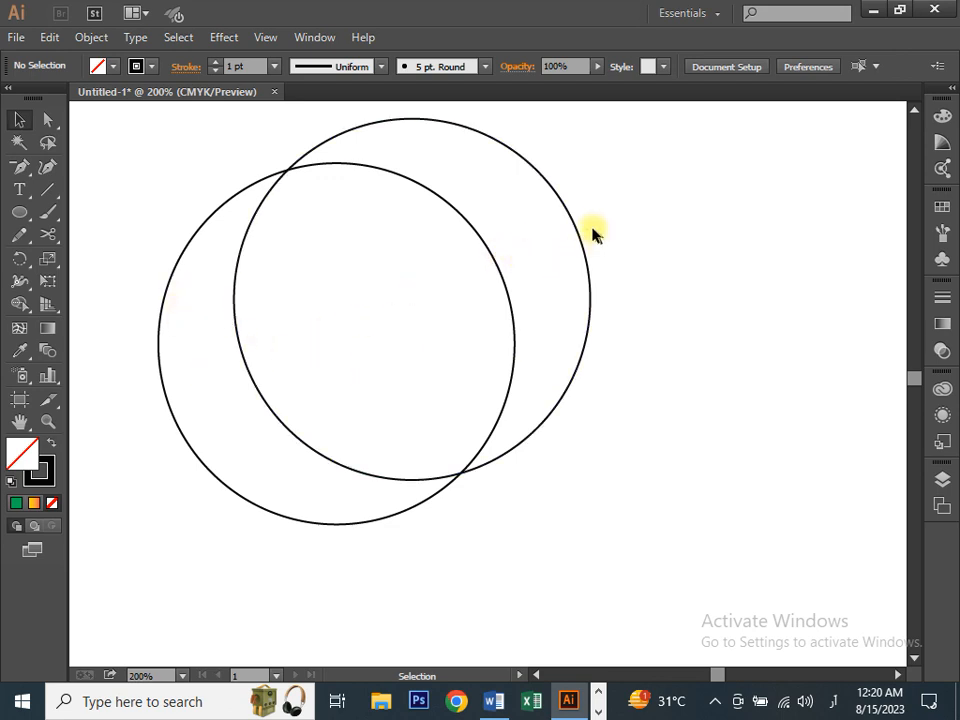
drag(577, 232, 868, 250)
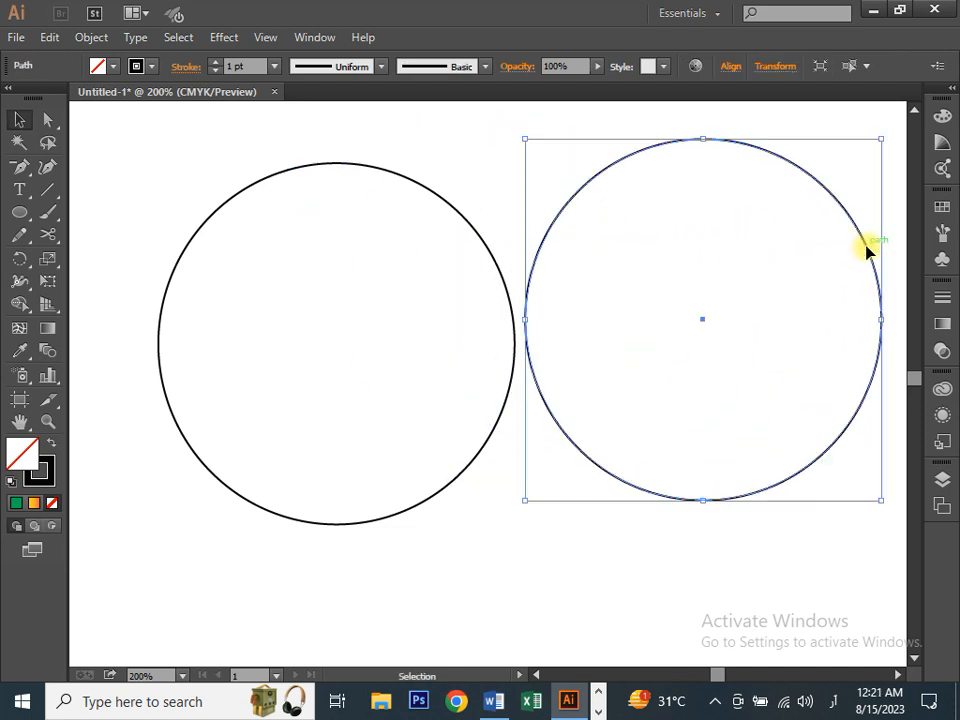
mouse_move(569, 205)
mouse_down()
mouse_move(274, 182)
mouse_move(270, 190)
mouse_up()
click(698, 317)
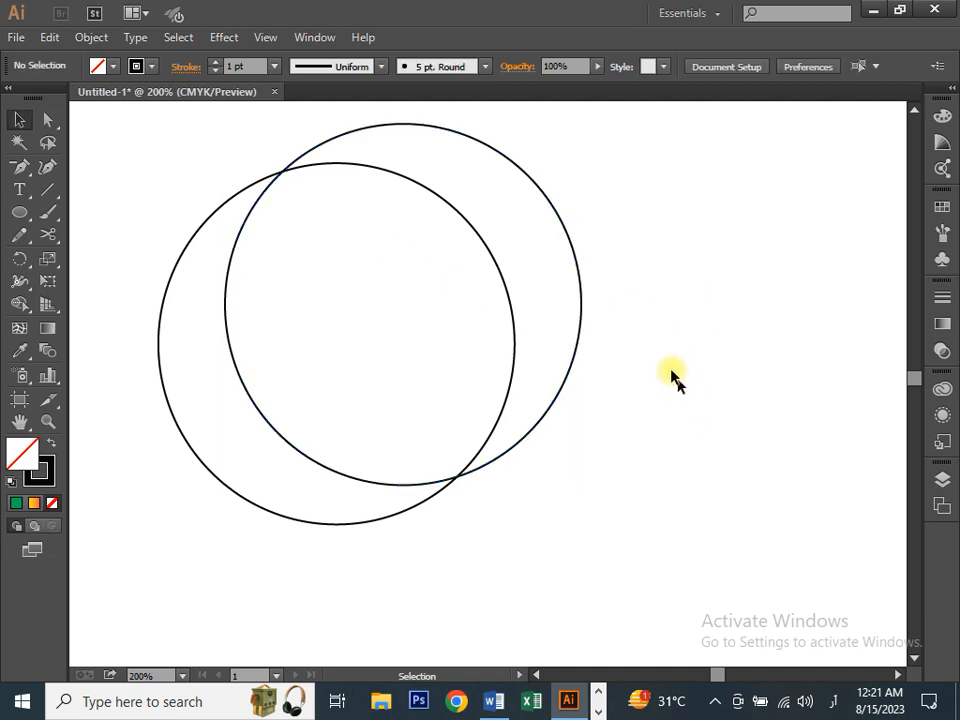
scroll(360, 319, down, 1)
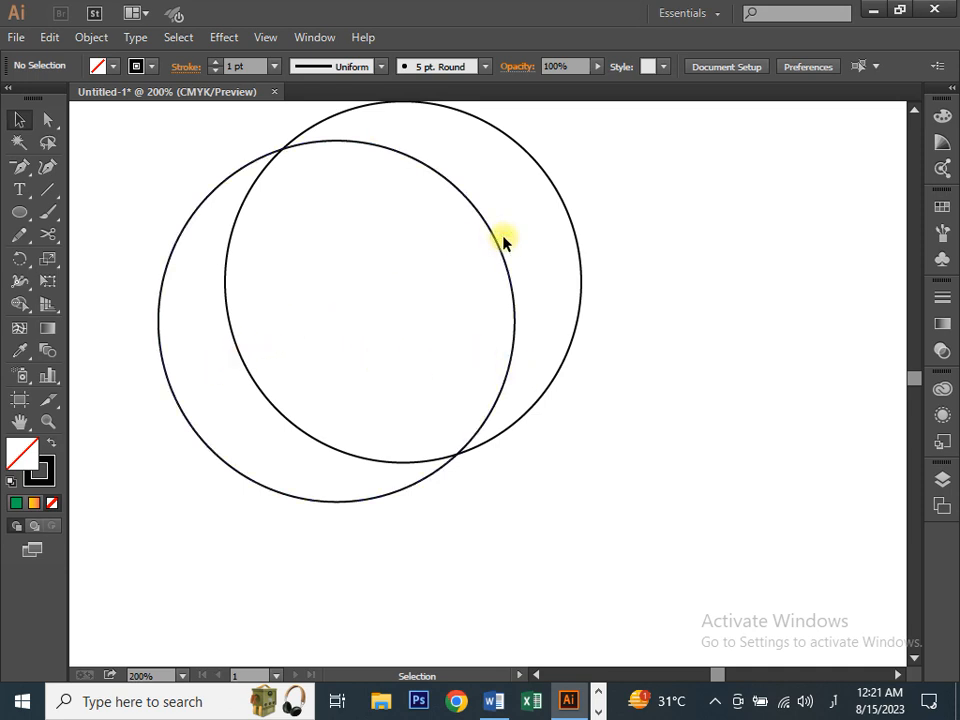
scroll(534, 266, up, 2)
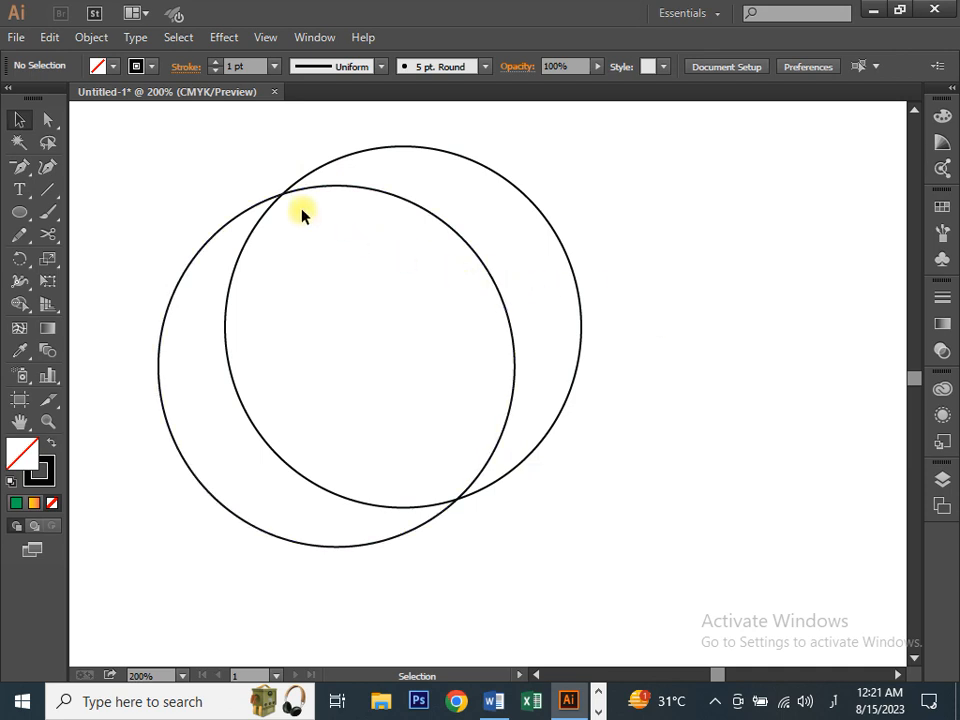
key(super+plus)
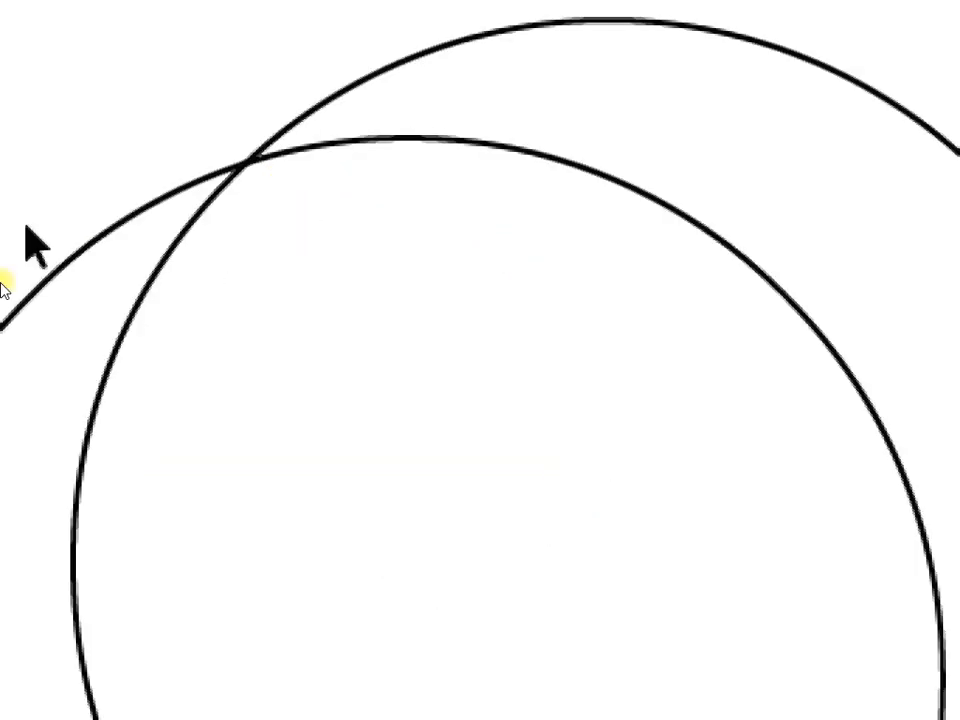
click(60, 490)
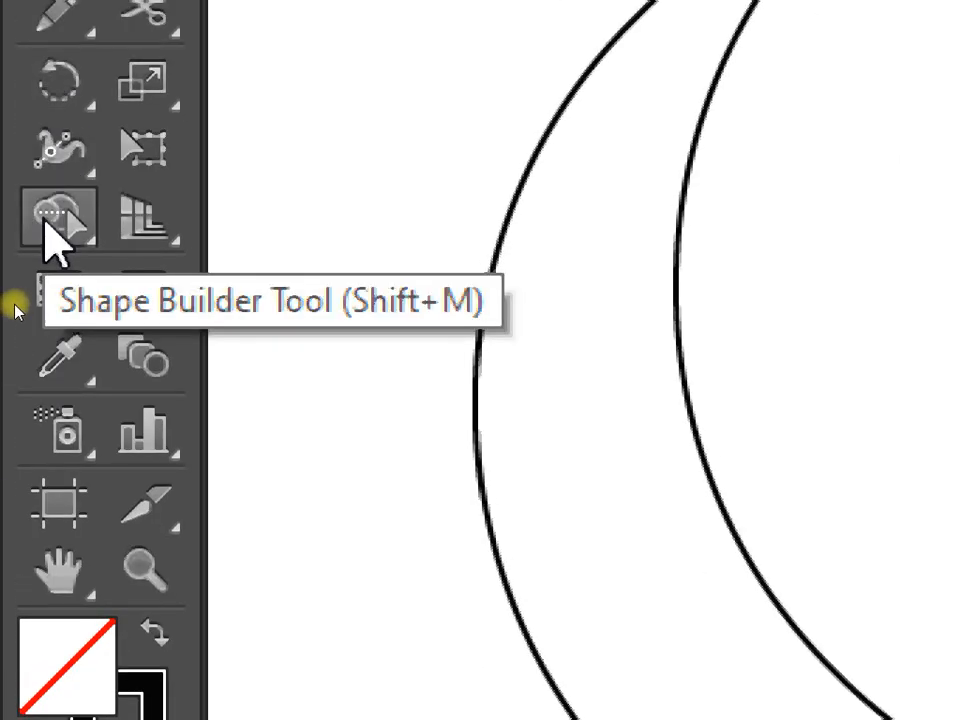
click(47, 222)
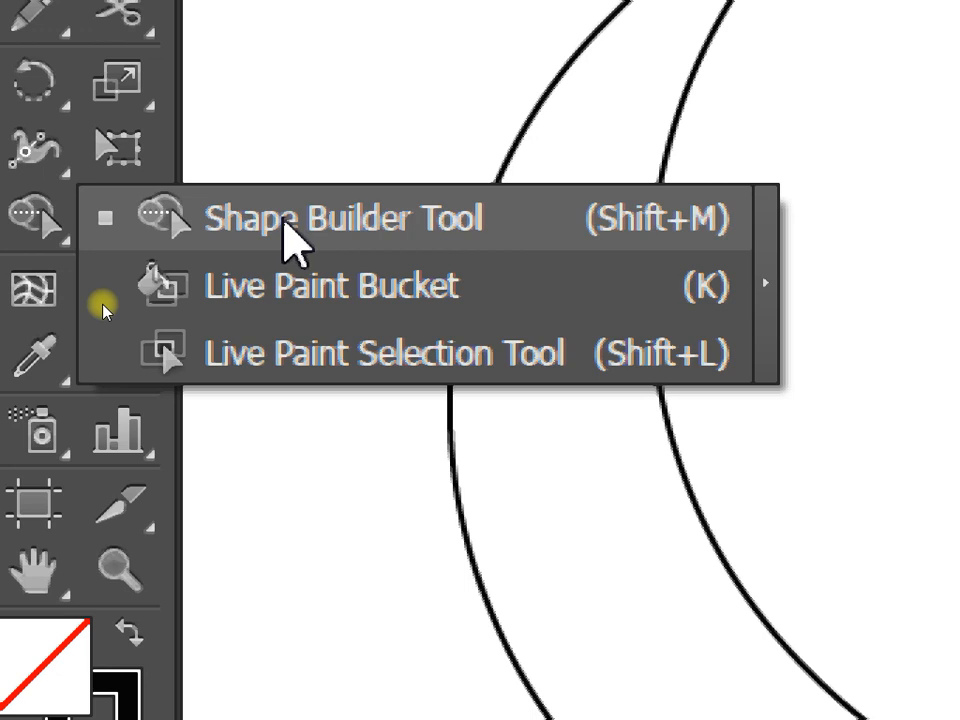
click(287, 224)
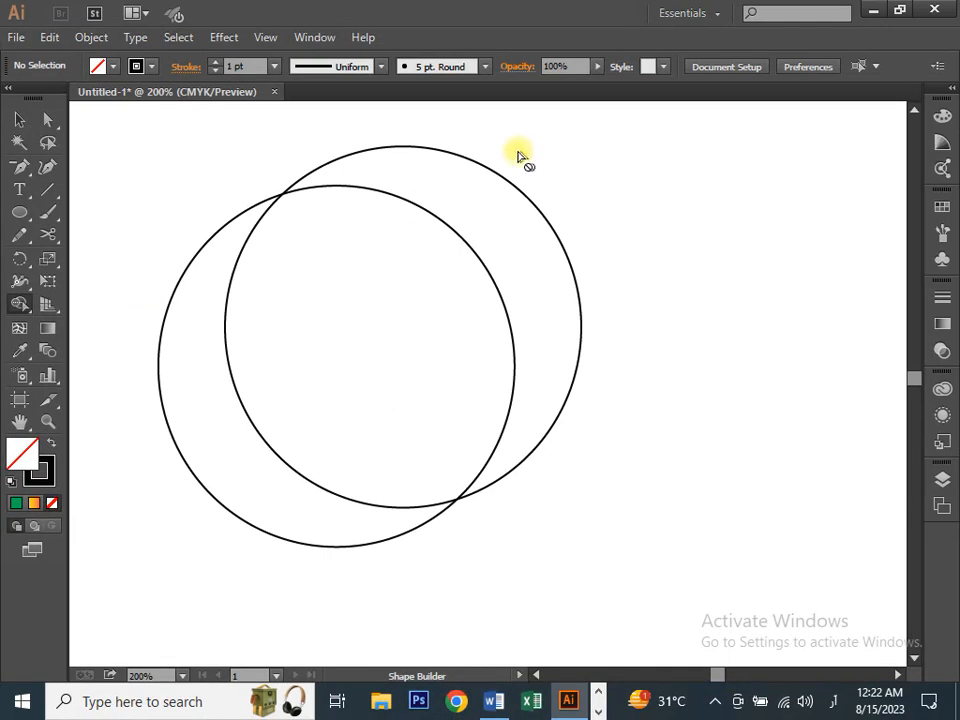
- Select both overlapping circles and use the Shape Builder tool to split them into two crescents and a central overlap shape
click(19, 120)
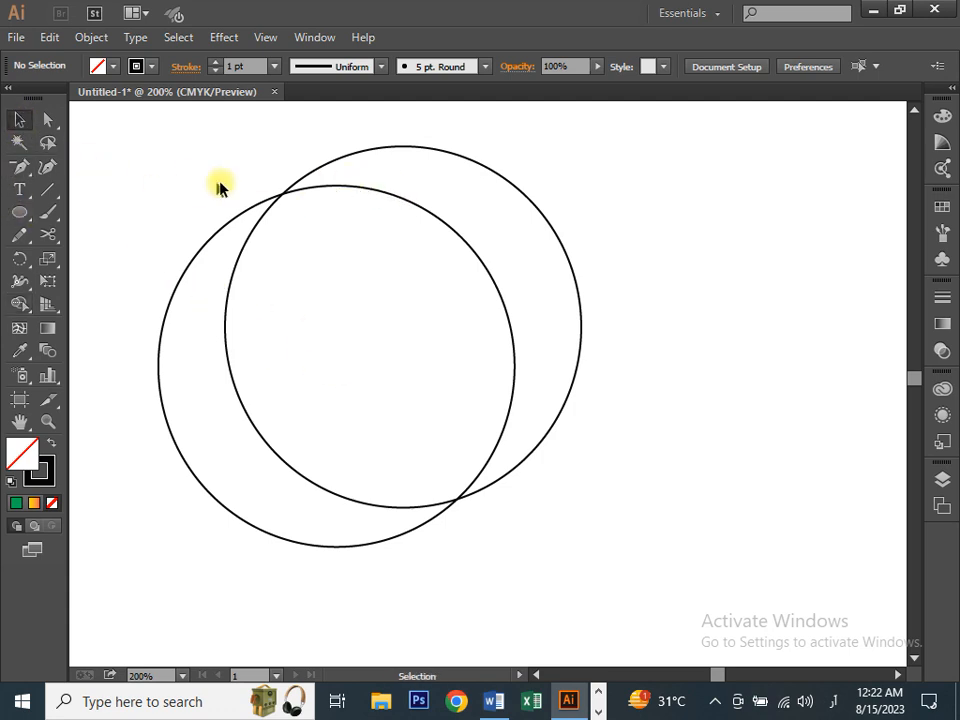
drag(118, 125, 626, 579)
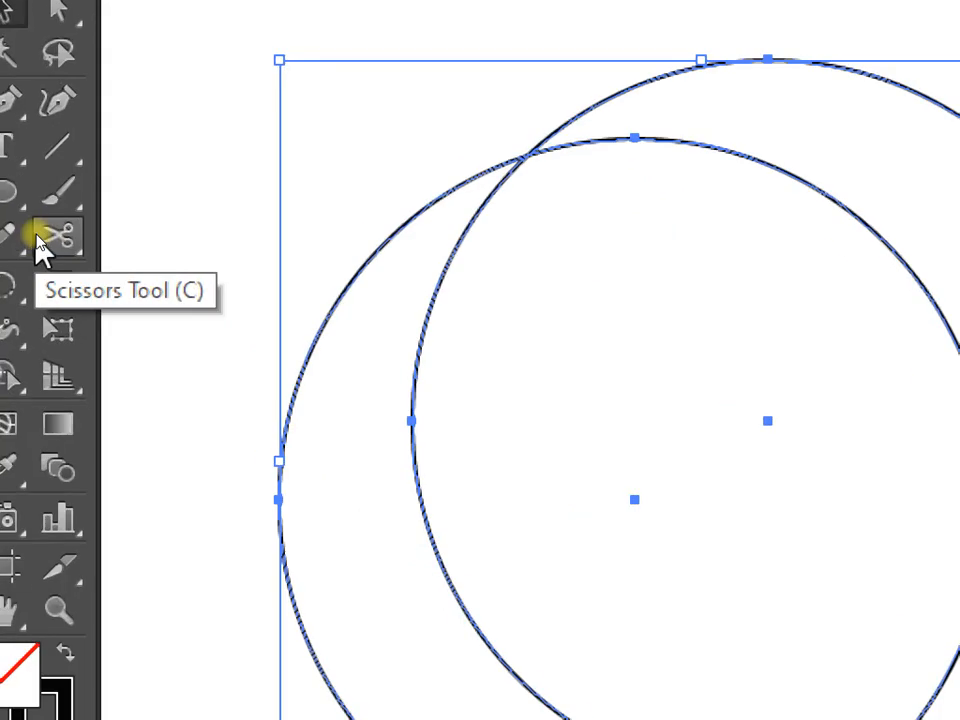
click(34, 235)
click(5, 378)
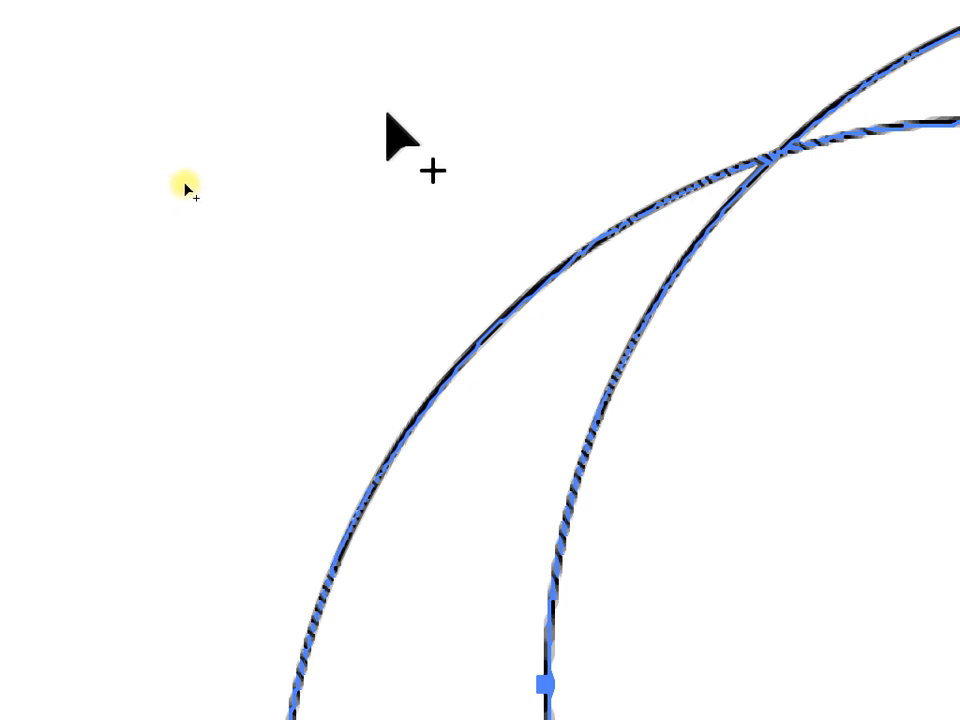
key(alt)
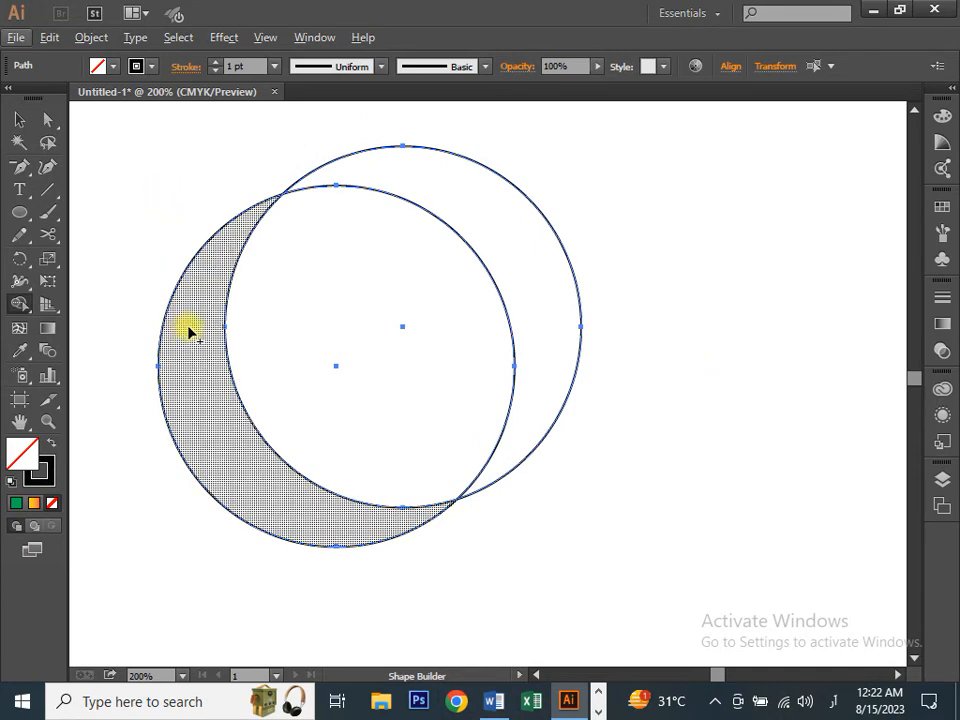
click(189, 330)
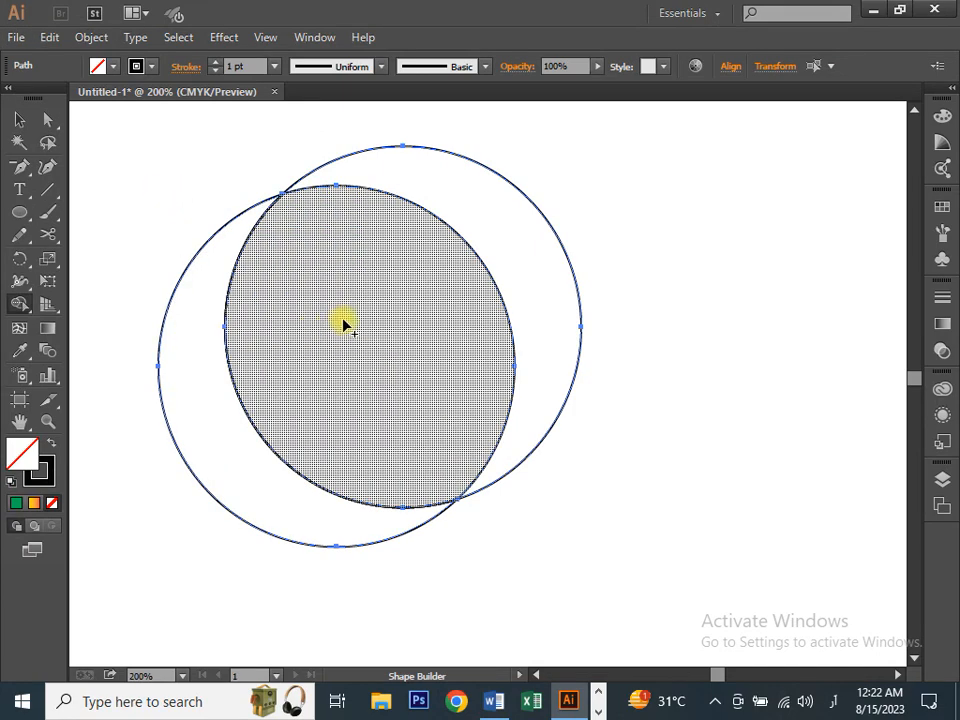
click(515, 262)
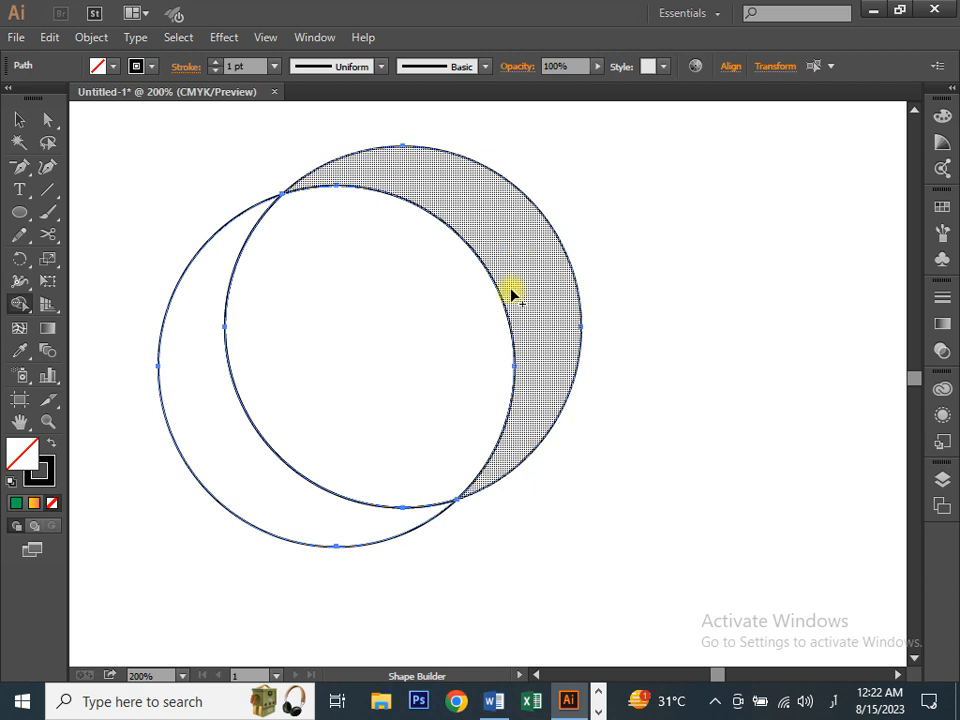
click(19, 118)
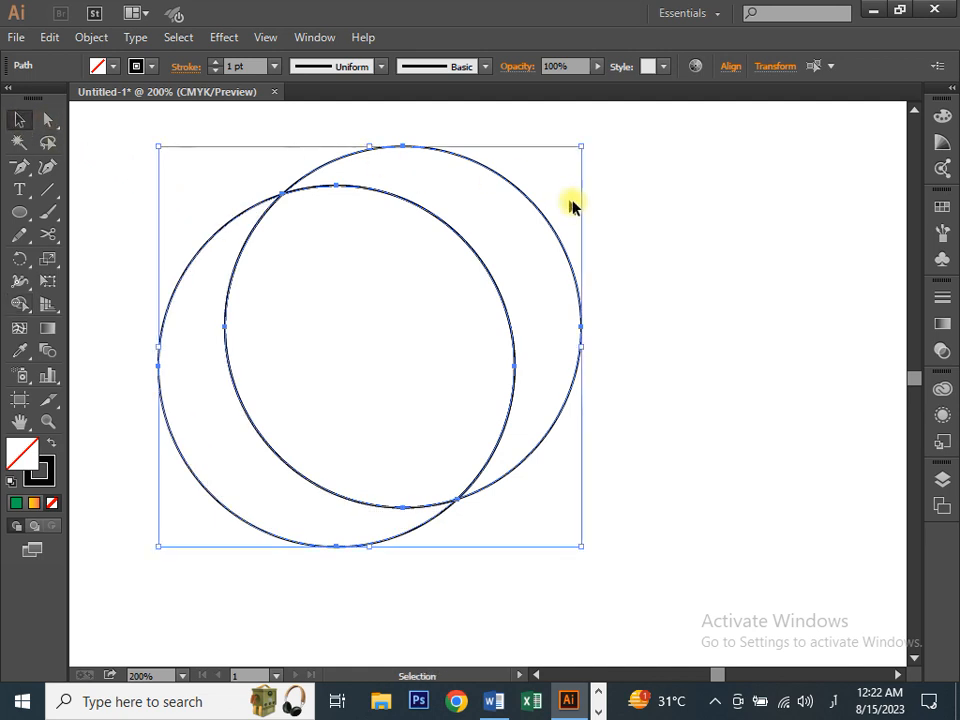
click(722, 211)
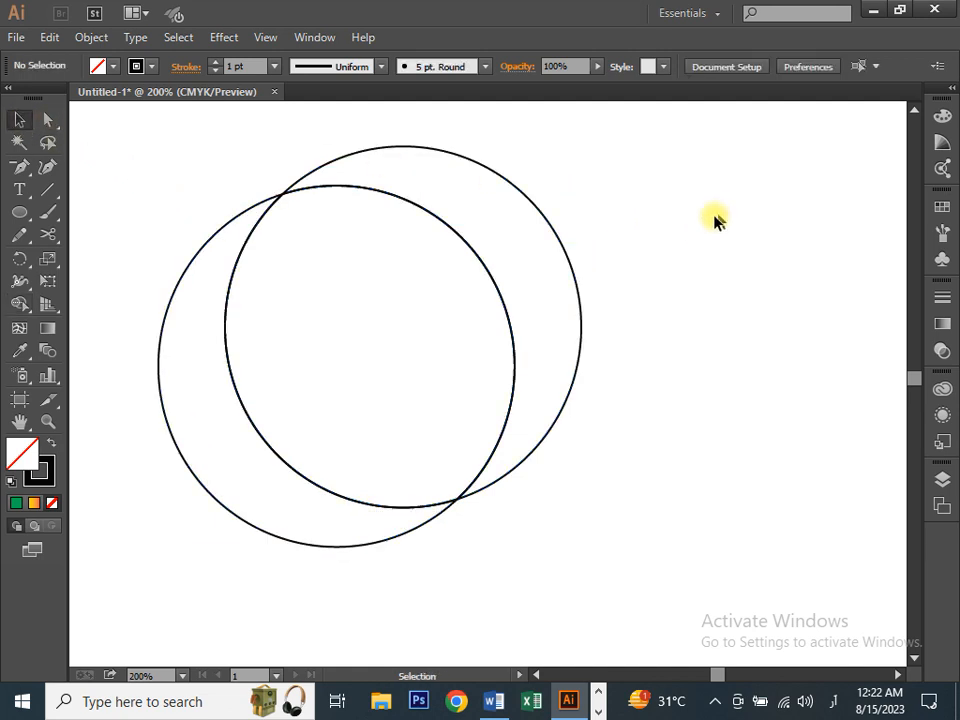
- Move the two crescents and the central overlap shape apart so each one stands separately
drag(557, 229, 788, 188)
drag(173, 289, 64, 369)
drag(241, 527, 128, 640)
drag(512, 330, 569, 327)
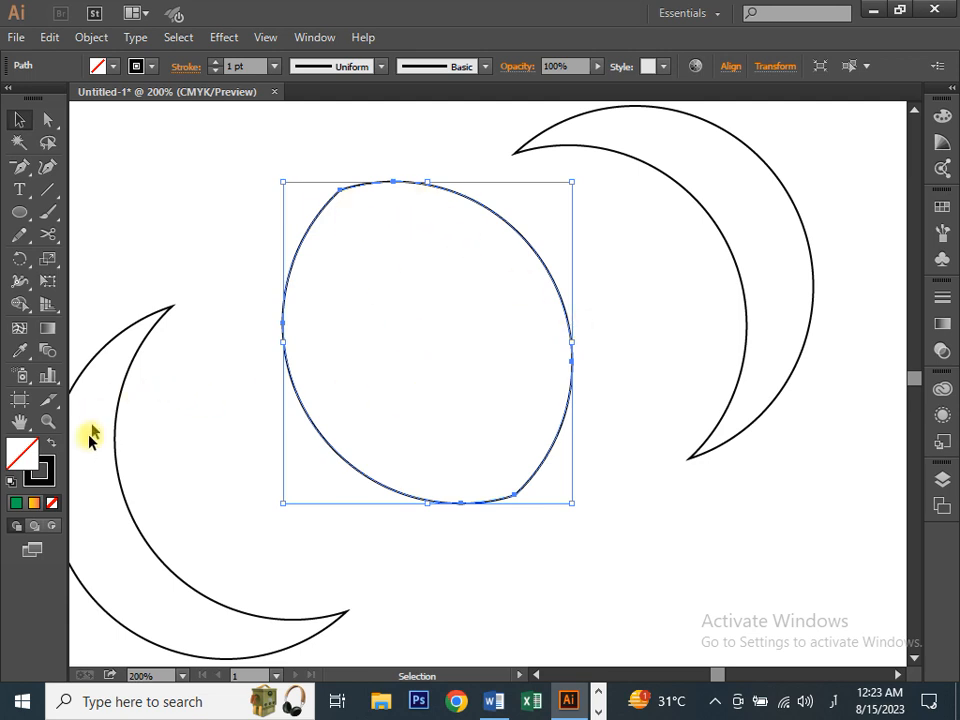
- Delete all shapes from the artboard and draw a new circle about 105 pt in diameter
key(ctrl+a)
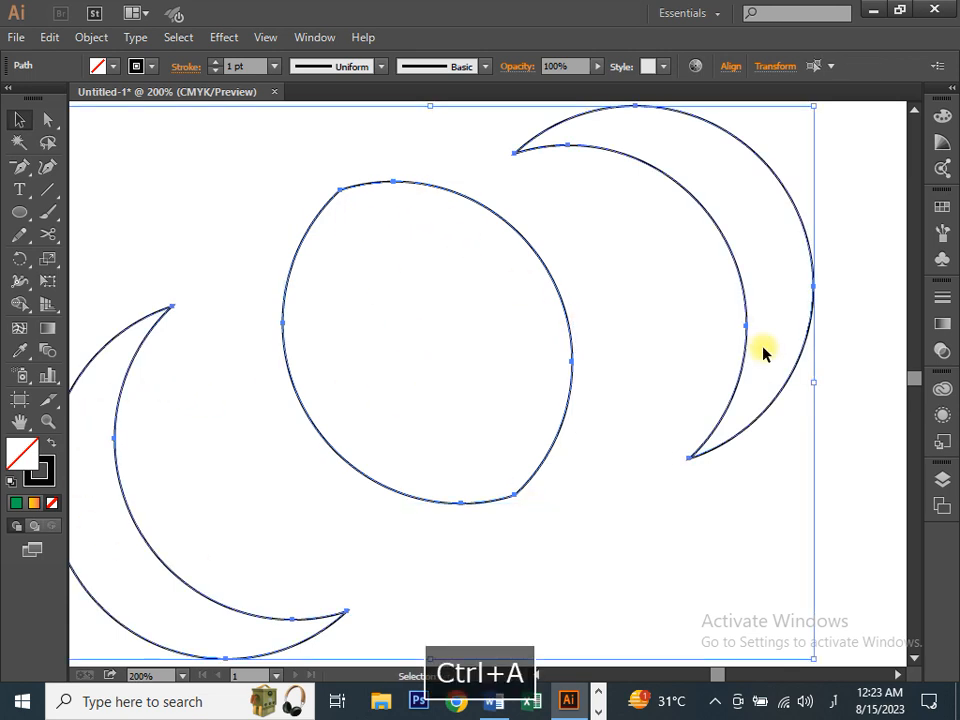
key(Delete)
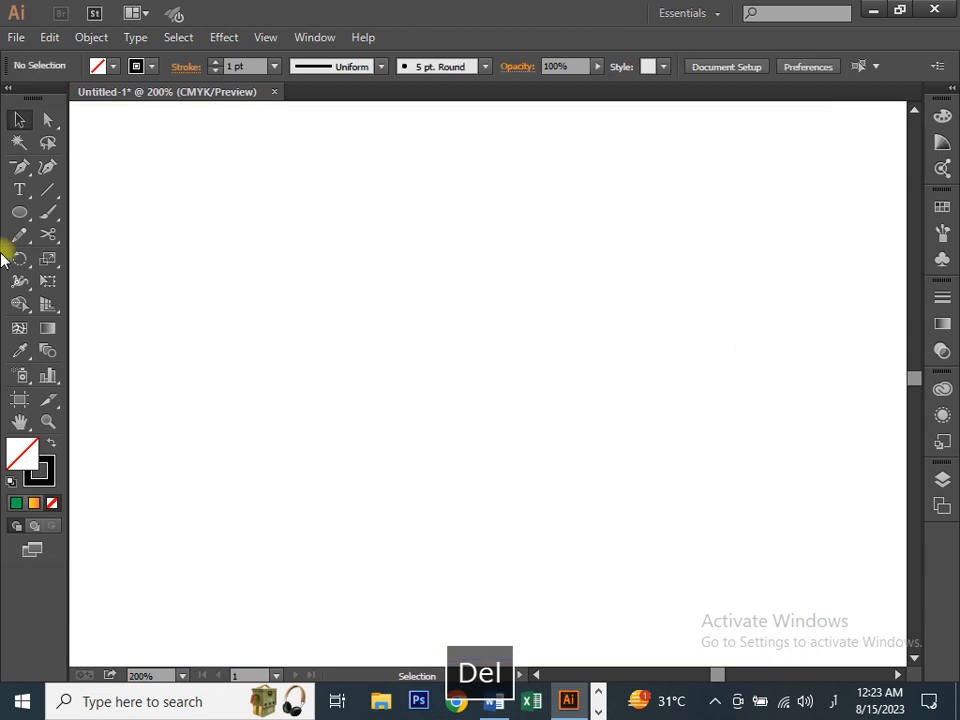
click(19, 212)
drag(250, 199, 448, 371)
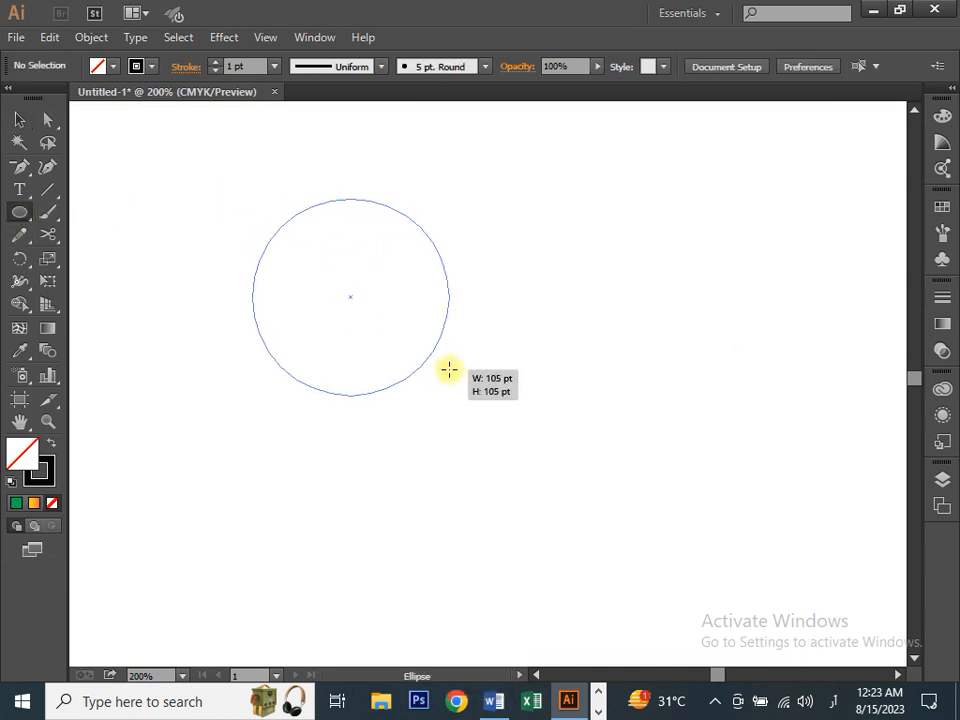
- Paste a copy of the circle and position it overlapping the first, shifted right and slightly up
click(19, 119)
key(ctrl+v)
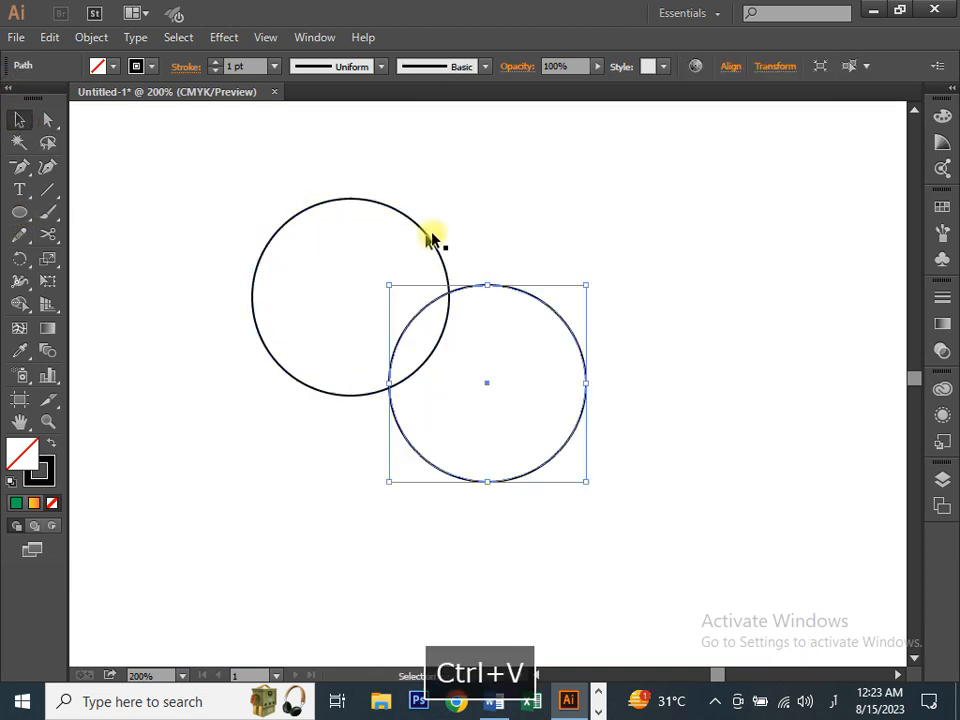
drag(519, 291, 446, 193)
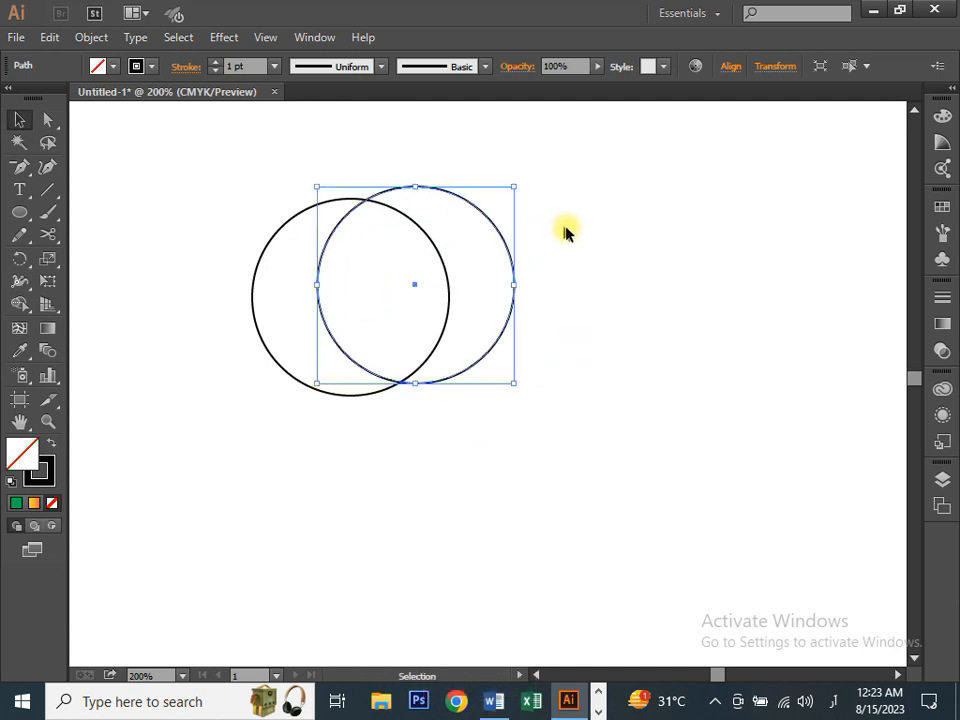
click(566, 229)
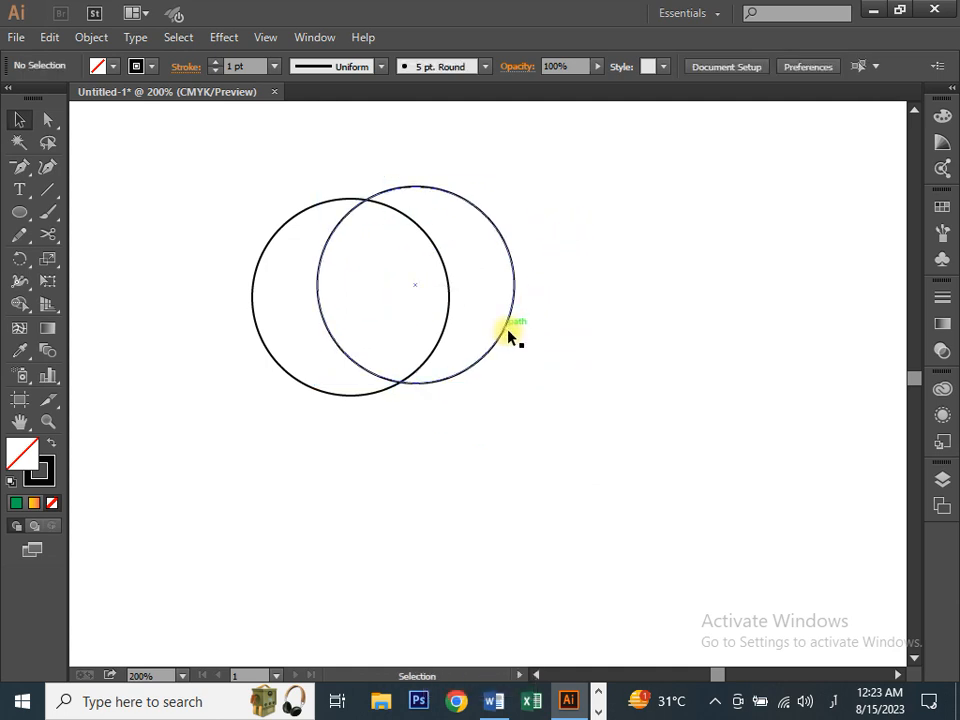
- Draw a wide rectangle that extends past both circles and move it up to cross their middle
key(ctrl+equal)
key(space)
drag(137, 165, 240, 197)
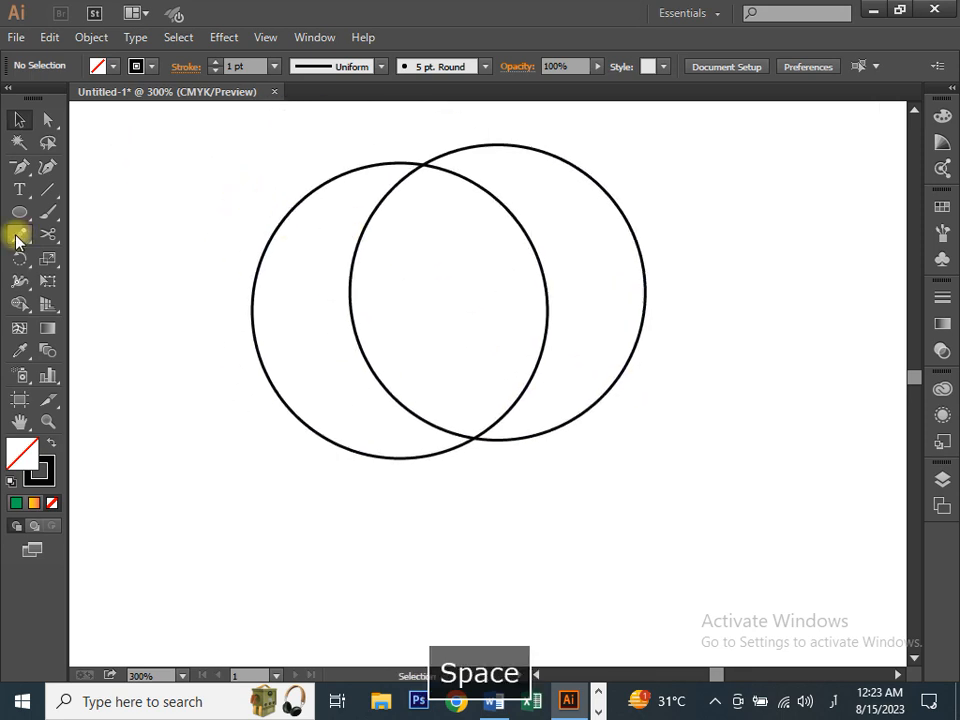
click(18, 213)
click(94, 214)
drag(178, 305, 731, 399)
click(19, 119)
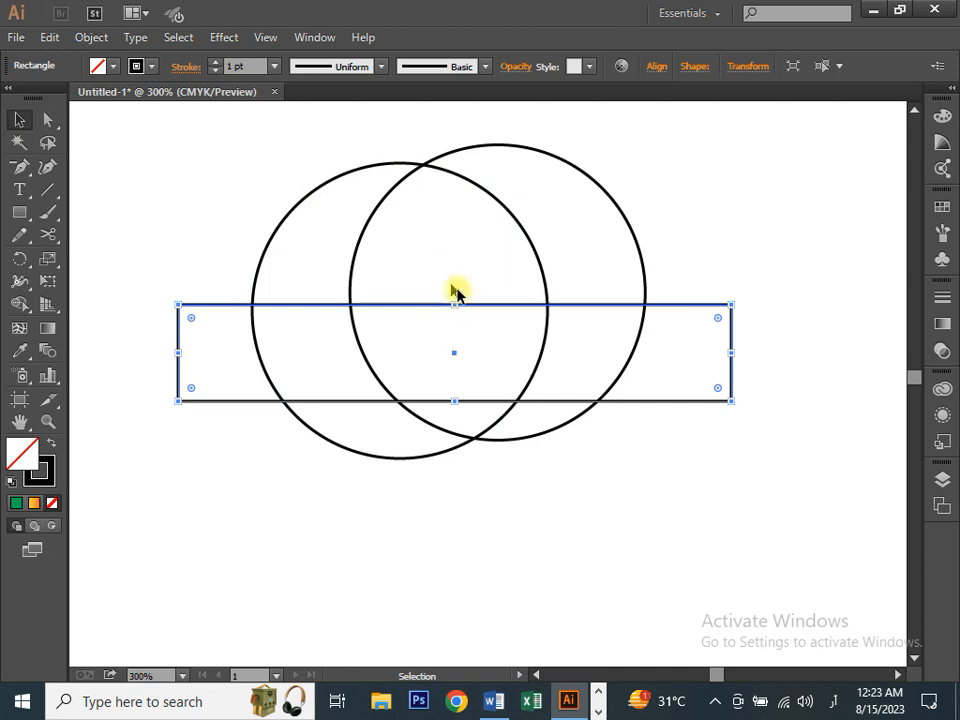
drag(466, 313, 471, 252)
click(838, 358)
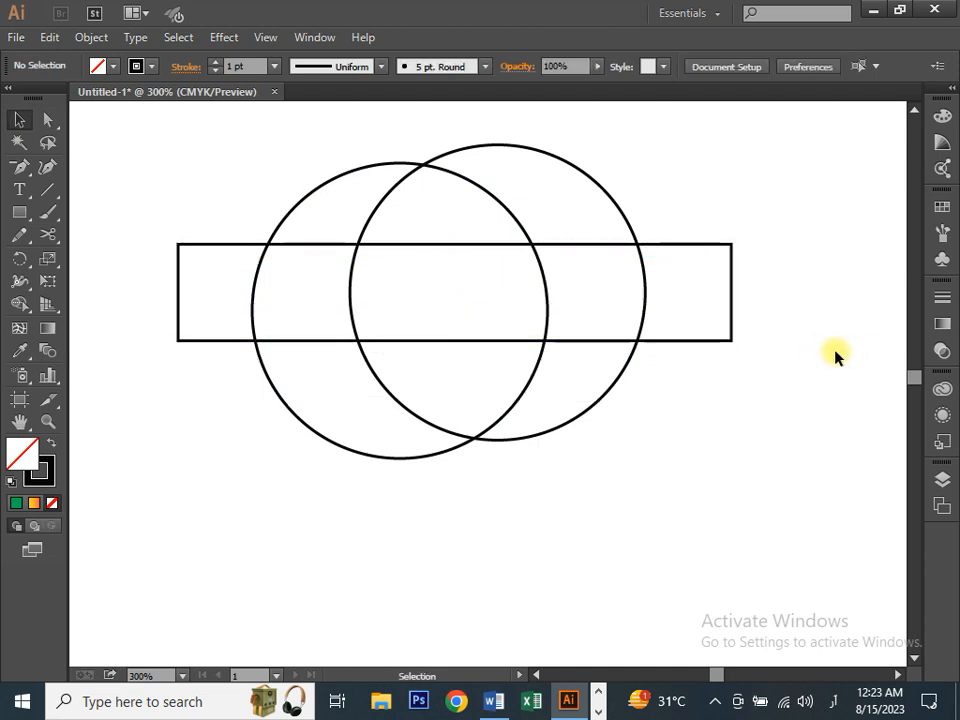
- Select both circles and the rectangle and split them into separate regions with the Shape Builder tool
drag(714, 150, 181, 453)
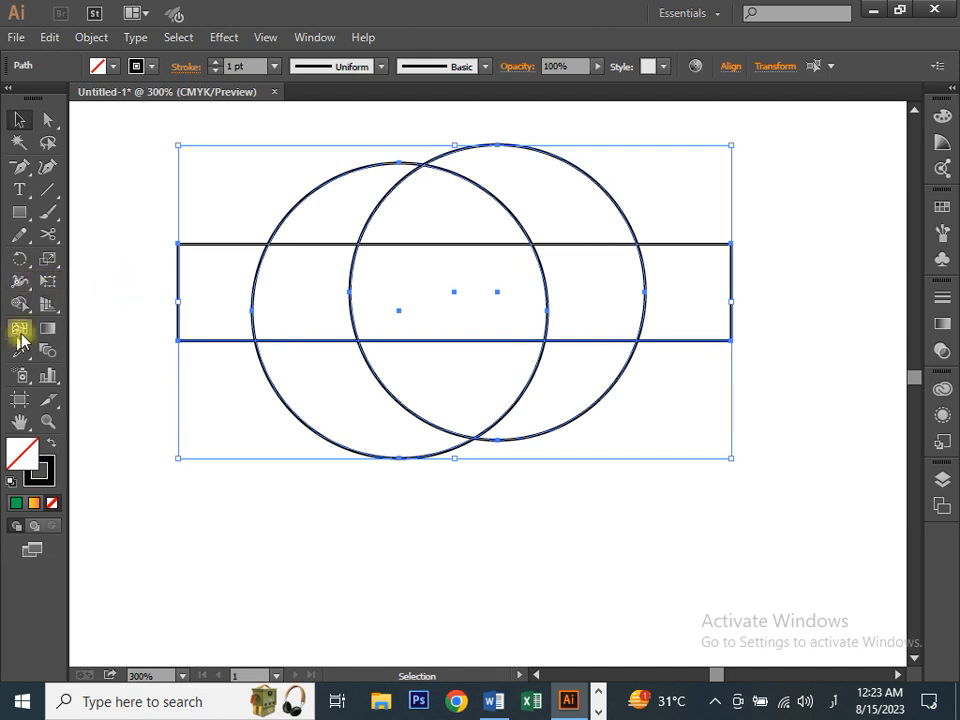
click(17, 304)
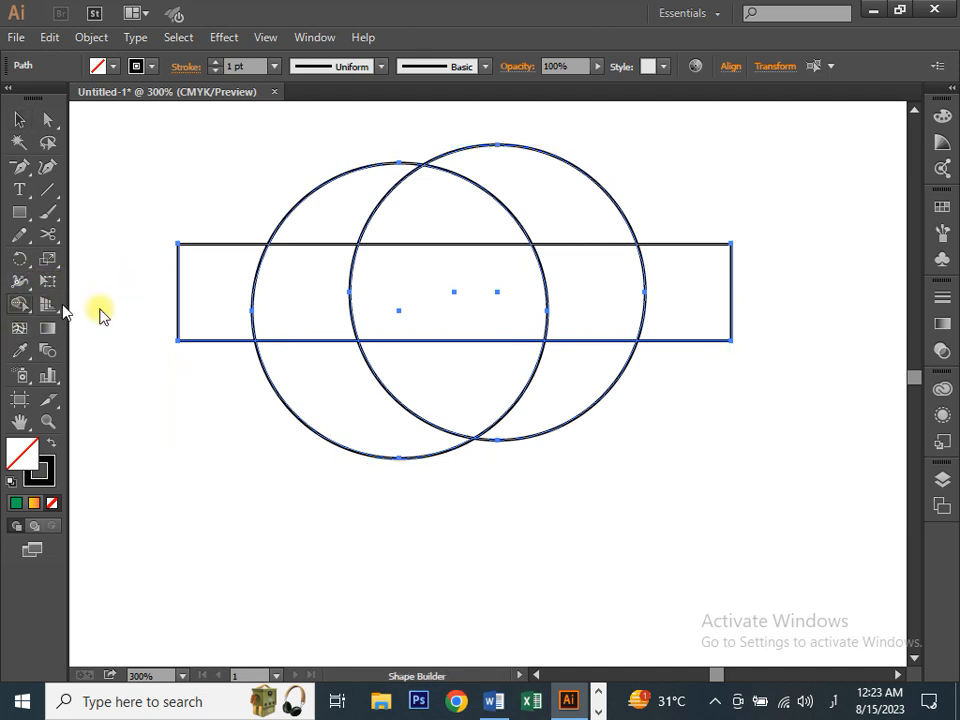
click(217, 297)
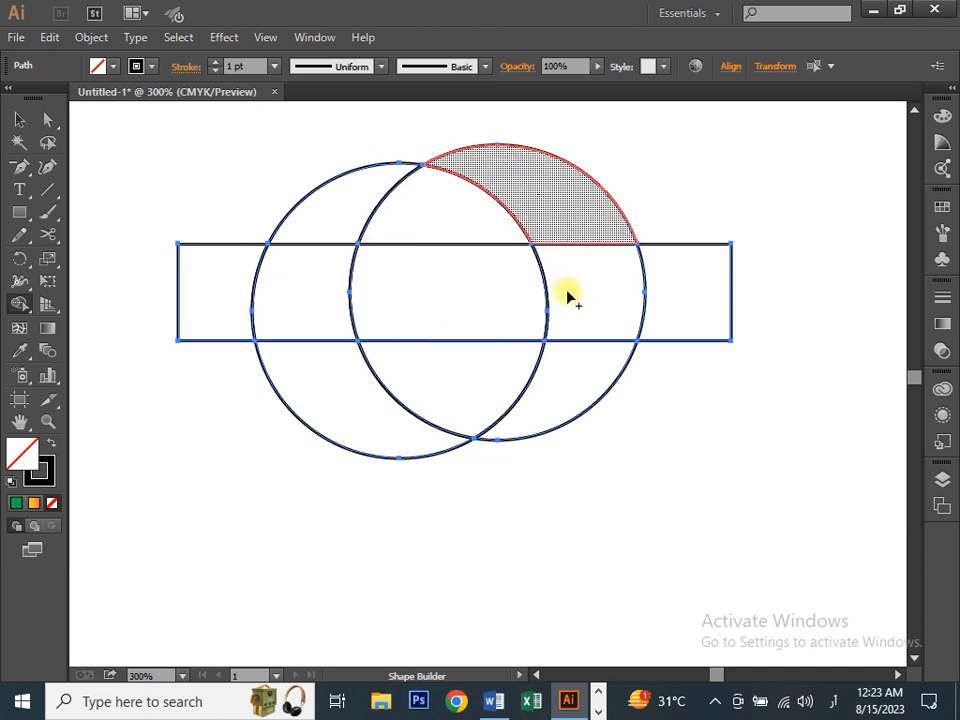
click(19, 120)
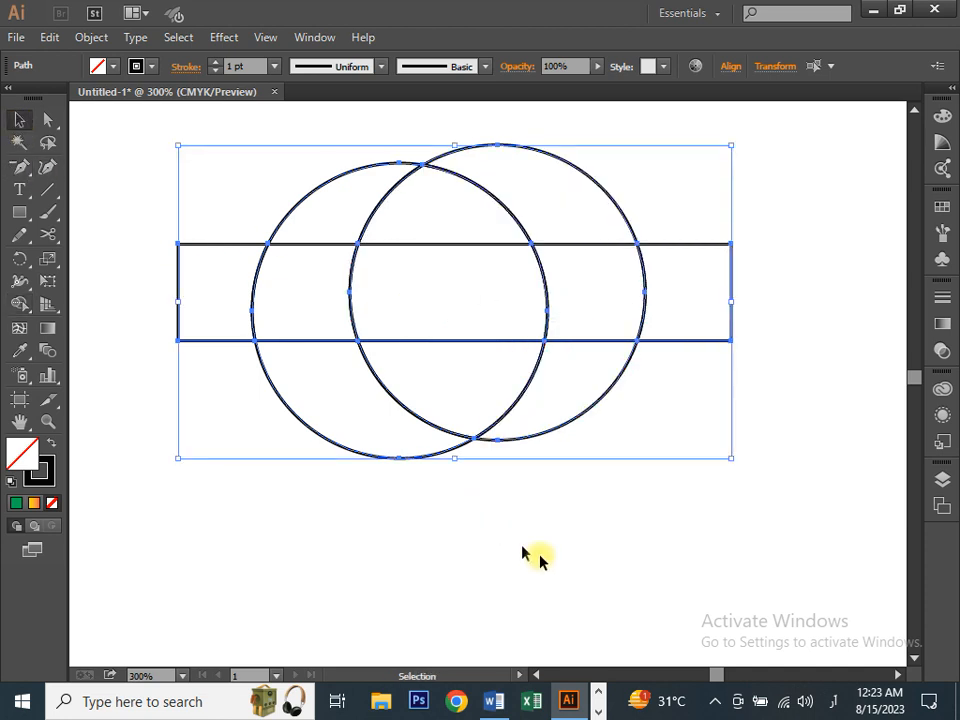
click(686, 371)
- Move the rectangle's right end piece and the right circle's three outer pieces away from the overlapping shapes
drag(686, 340, 801, 486)
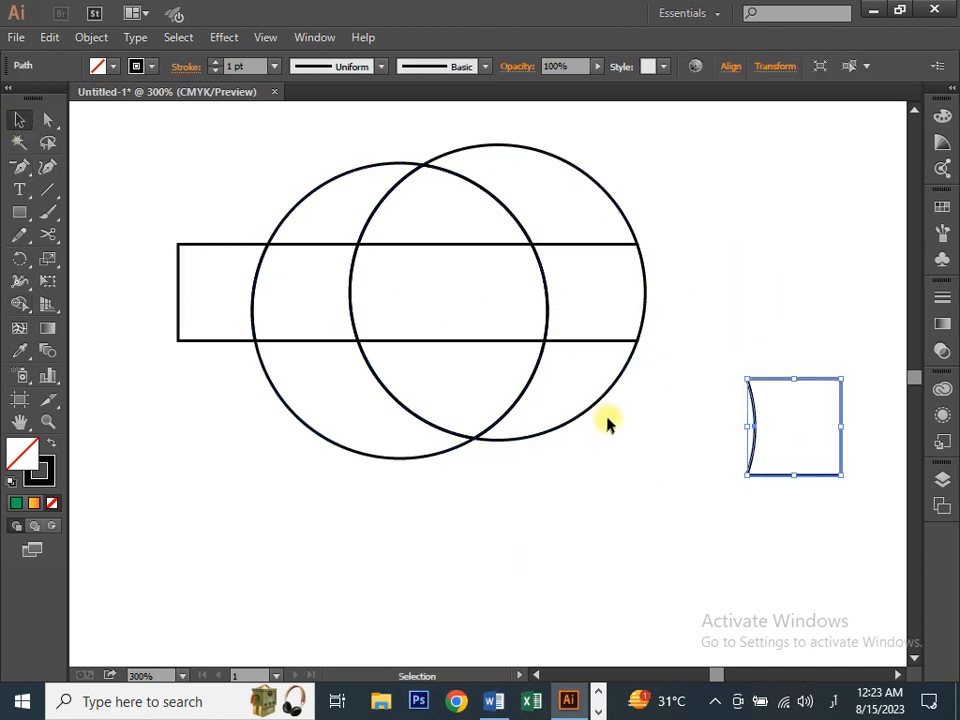
drag(603, 404, 677, 300)
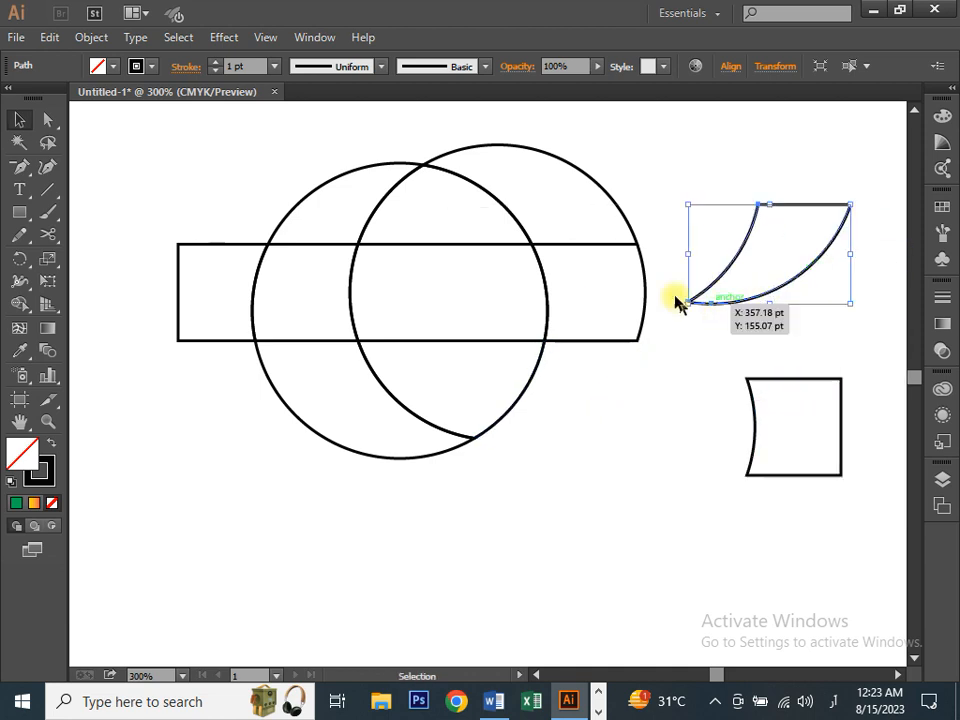
drag(580, 345, 606, 490)
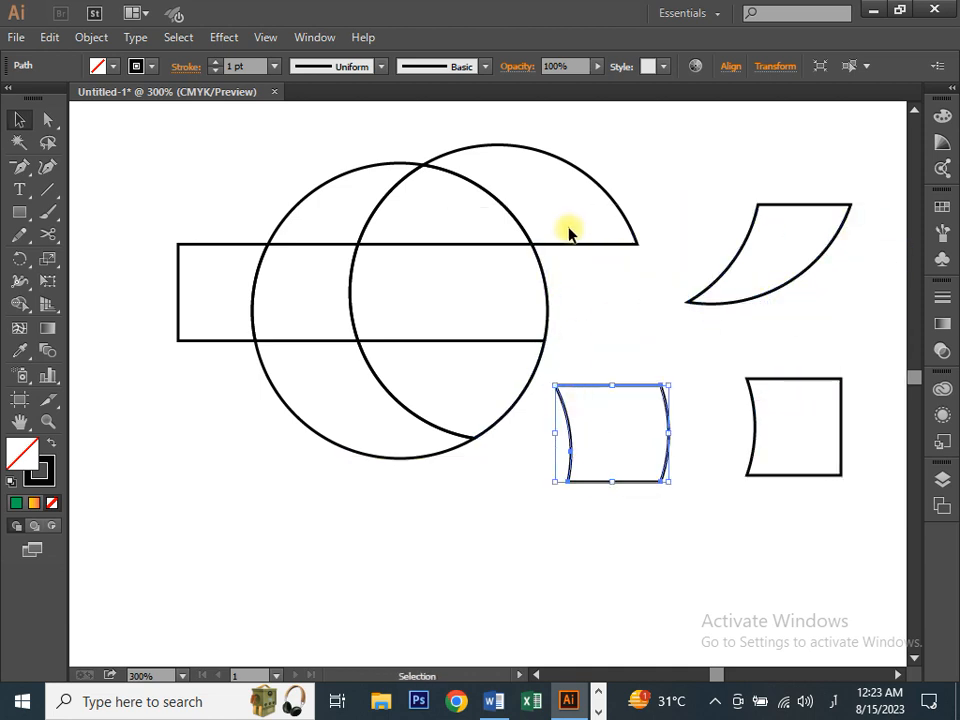
drag(589, 246, 656, 216)
- Undo the piece moves, the Shape Builder splits and the rectangle's last move, and deselect everything
key(ctrl+z)
key(ctrl+z)
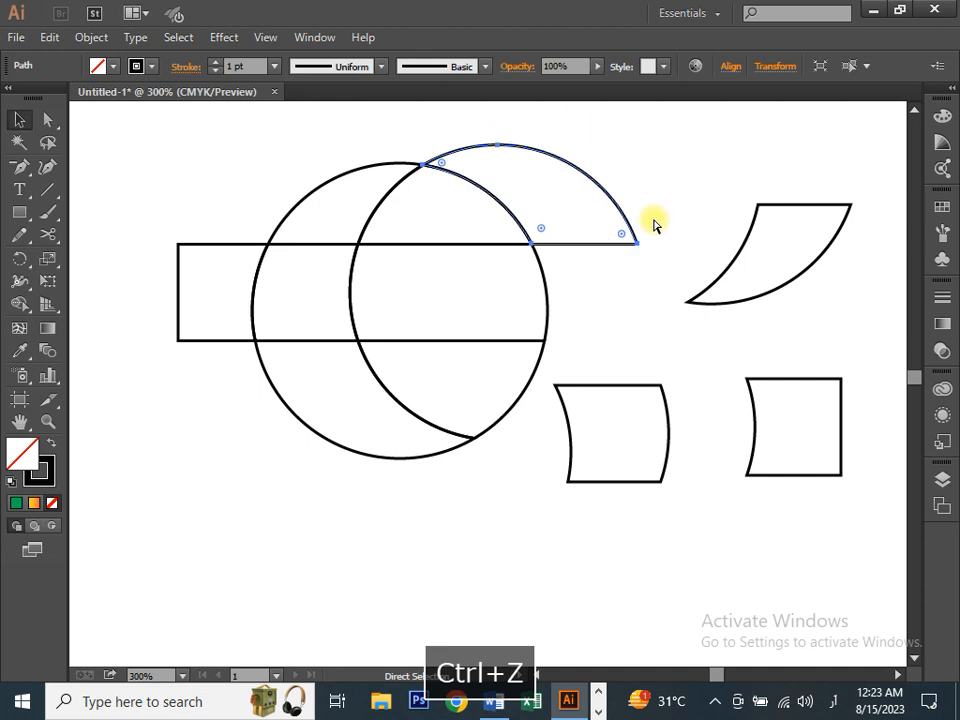
key(ctrl+z)
key(ctrl+z)
key(ctrl+z)
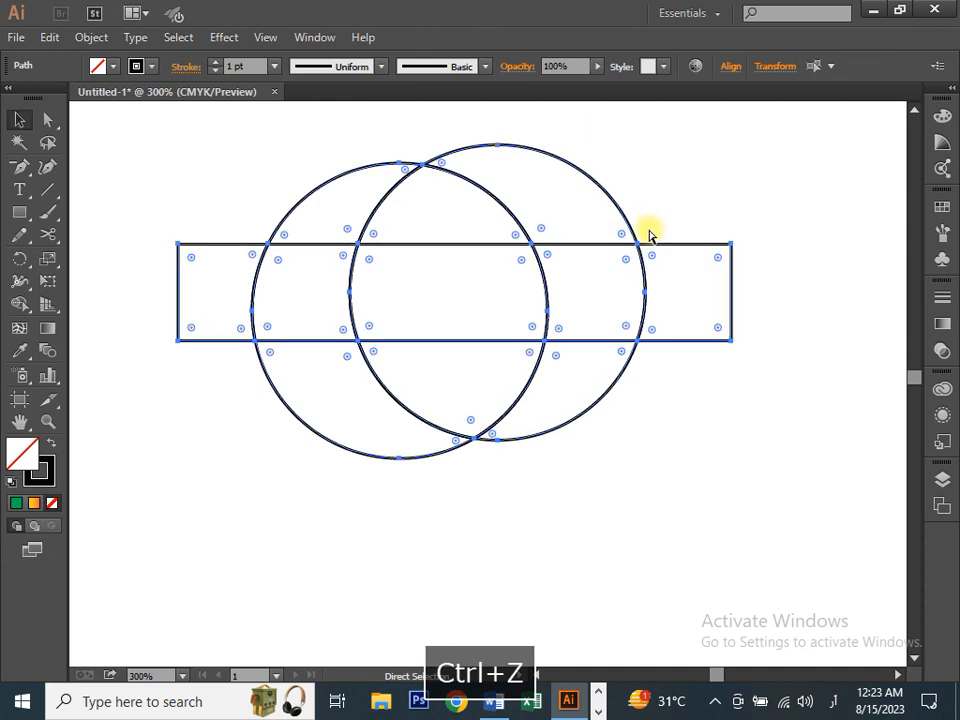
key(ctrl+z)
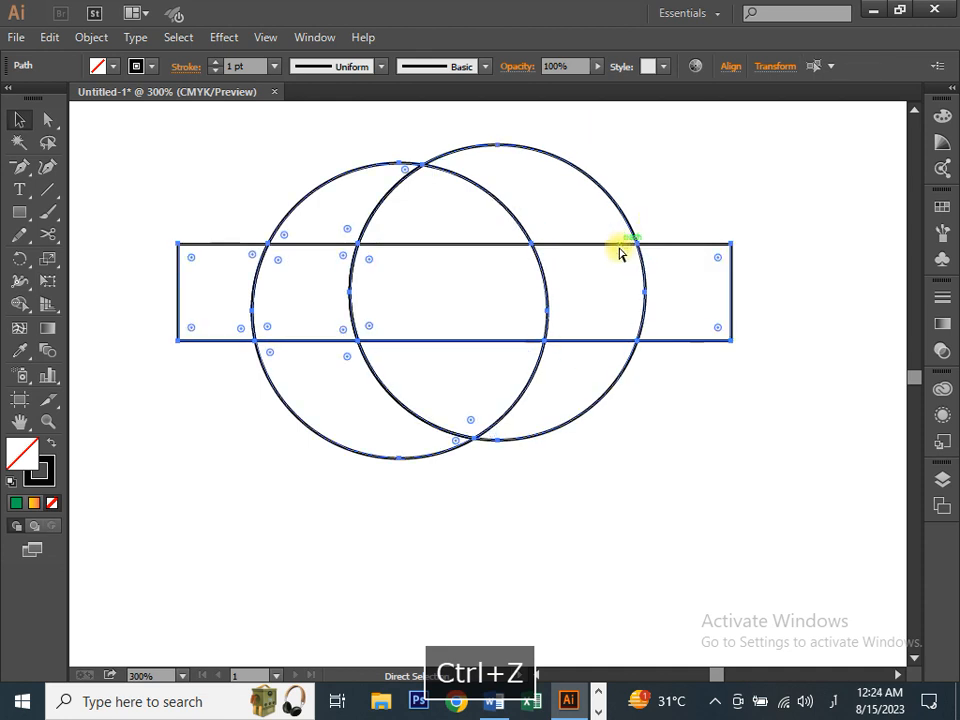
key(ctrl+z)
key(ctrl+z)
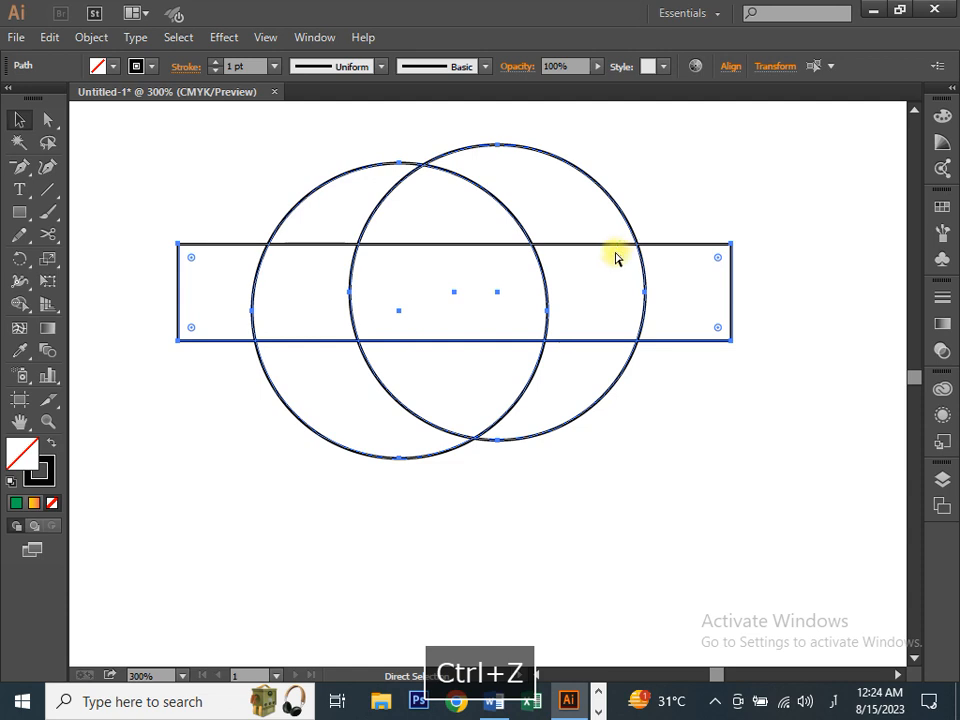
key(ctrl+z)
click(166, 215)
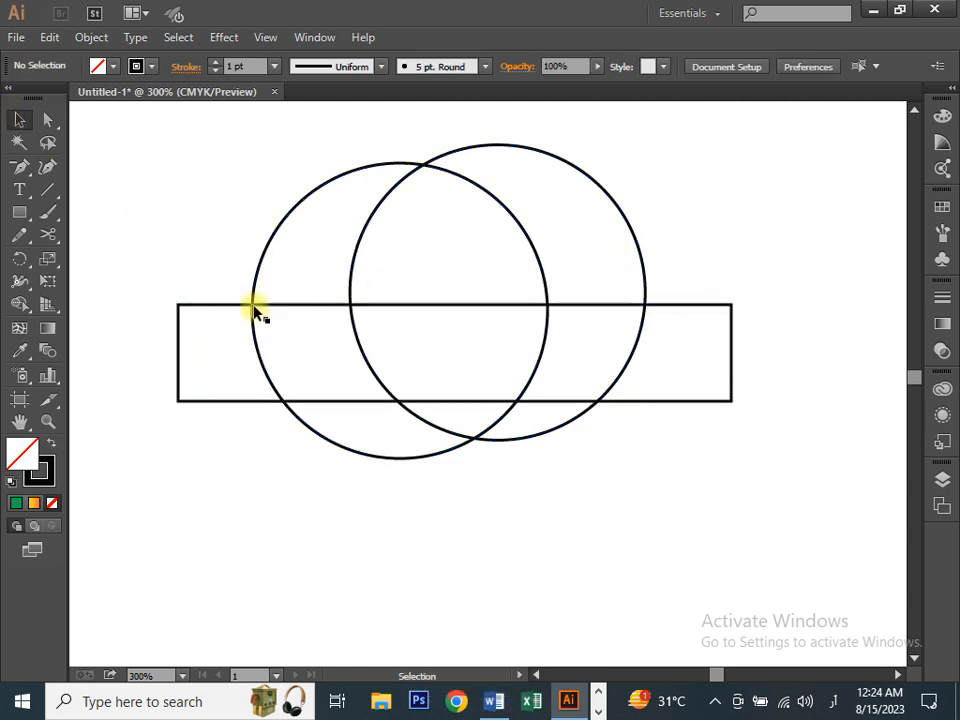
- Move the rectangle up and slightly left so it crosses the middle of both circles
drag(242, 311, 229, 246)
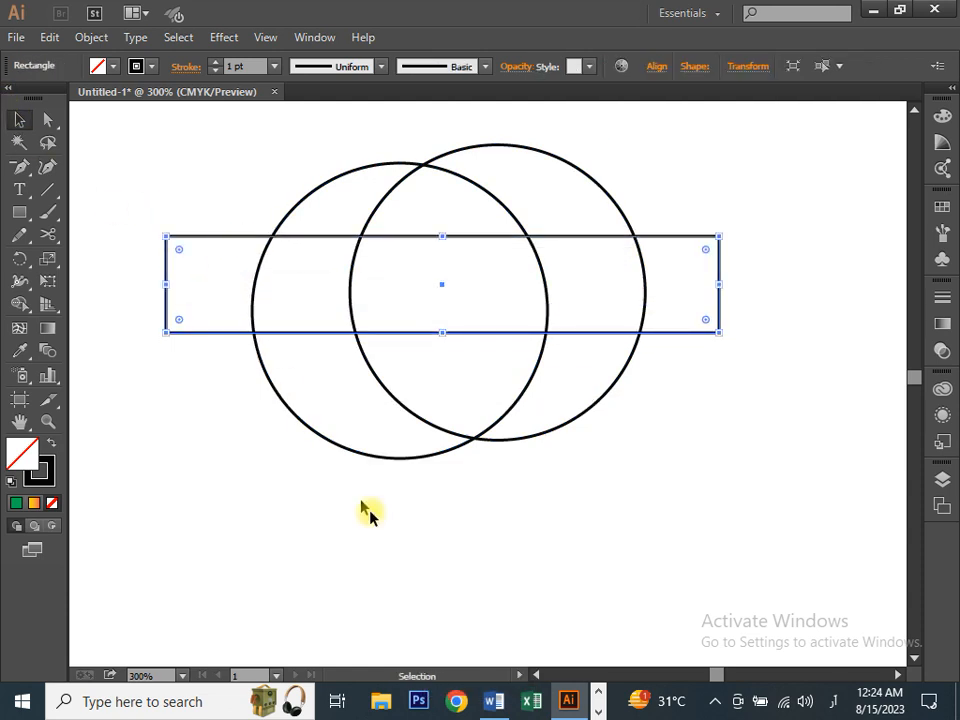
drag(416, 332, 420, 341)
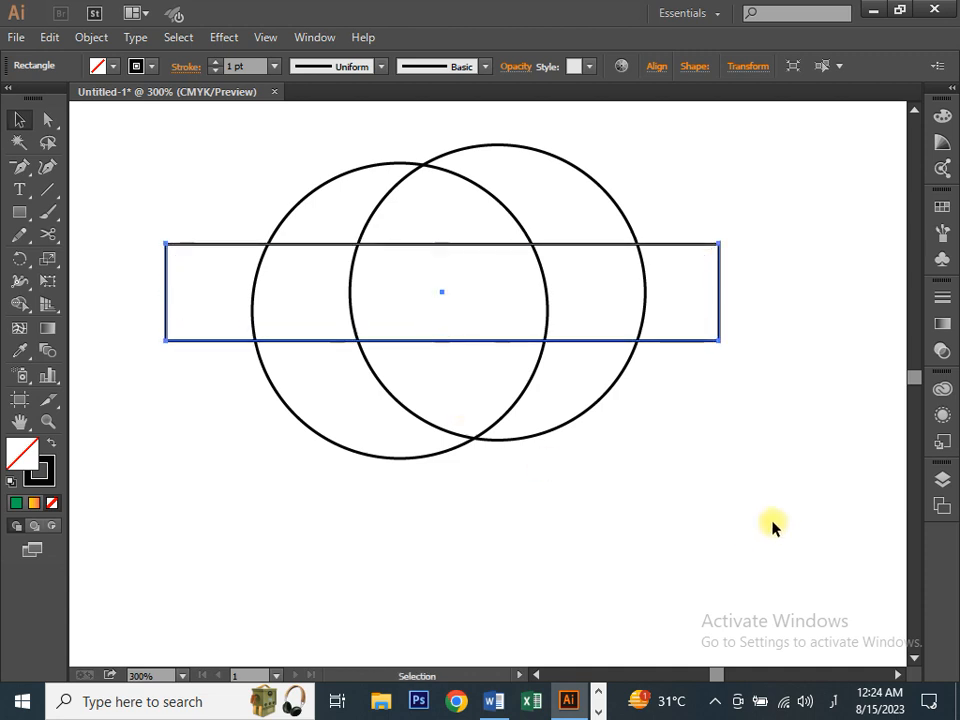
click(772, 523)
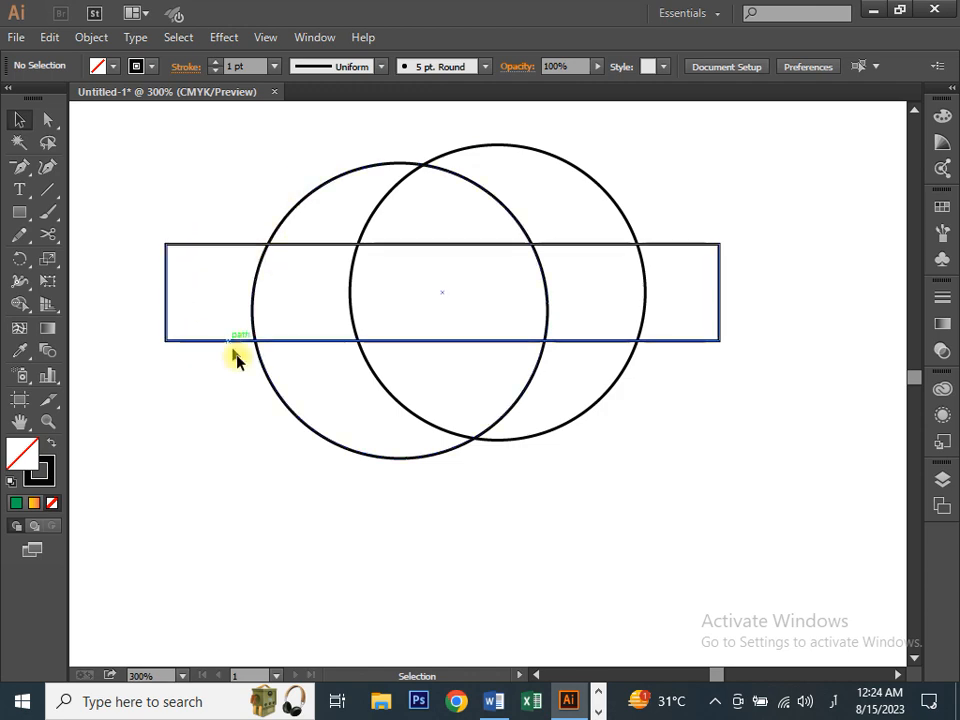
- Select both circles and the rectangle and merge all their regions into one outline with the Shape Builder tool
drag(120, 144, 784, 514)
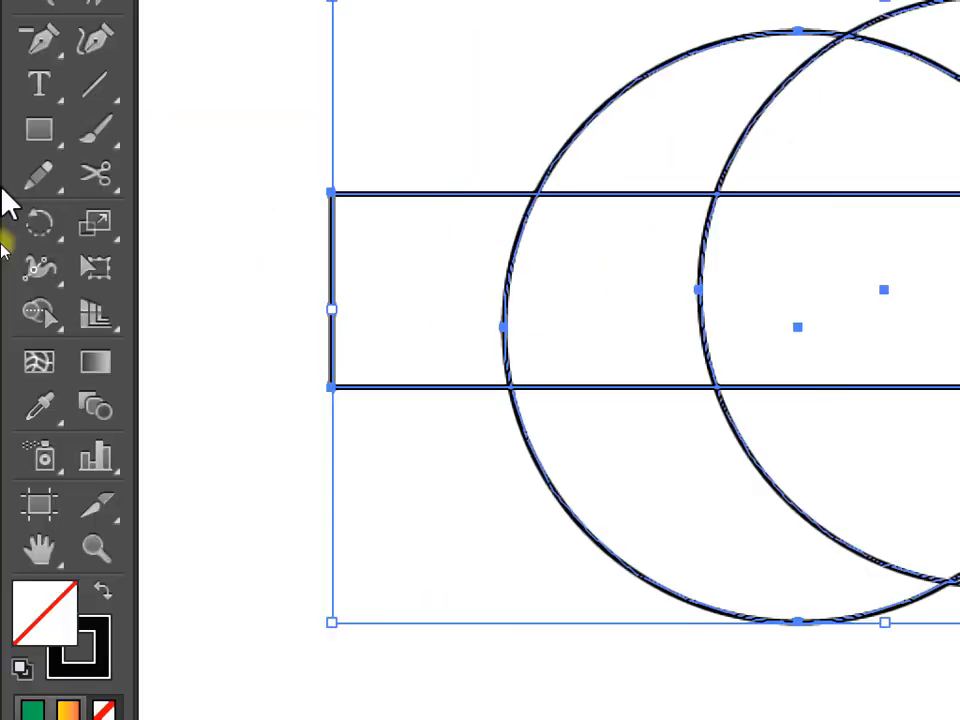
click(18, 301)
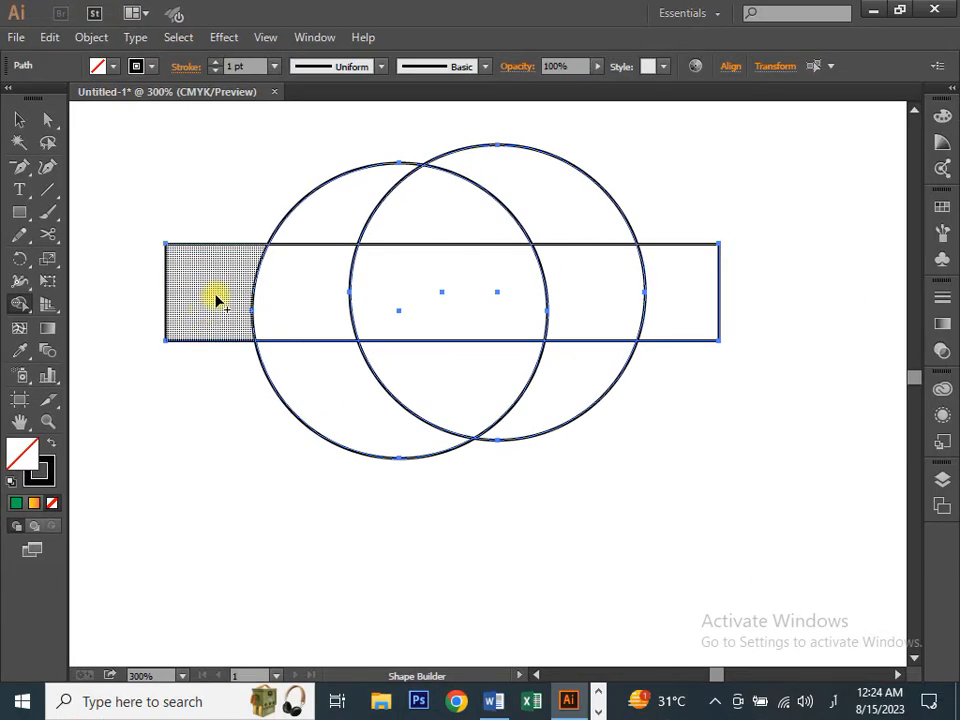
drag(214, 297, 275, 298)
mouse_move(310, 250)
mouse_down()
mouse_move(393, 210)
mouse_move(427, 233)
mouse_move(428, 270)
mouse_move(355, 330)
mouse_move(338, 372)
mouse_move(372, 388)
mouse_move(520, 370)
mouse_move(627, 306)
mouse_move(654, 308)
mouse_move(570, 268)
mouse_move(553, 217)
mouse_move(535, 210)
mouse_move(548, 442)
mouse_up()
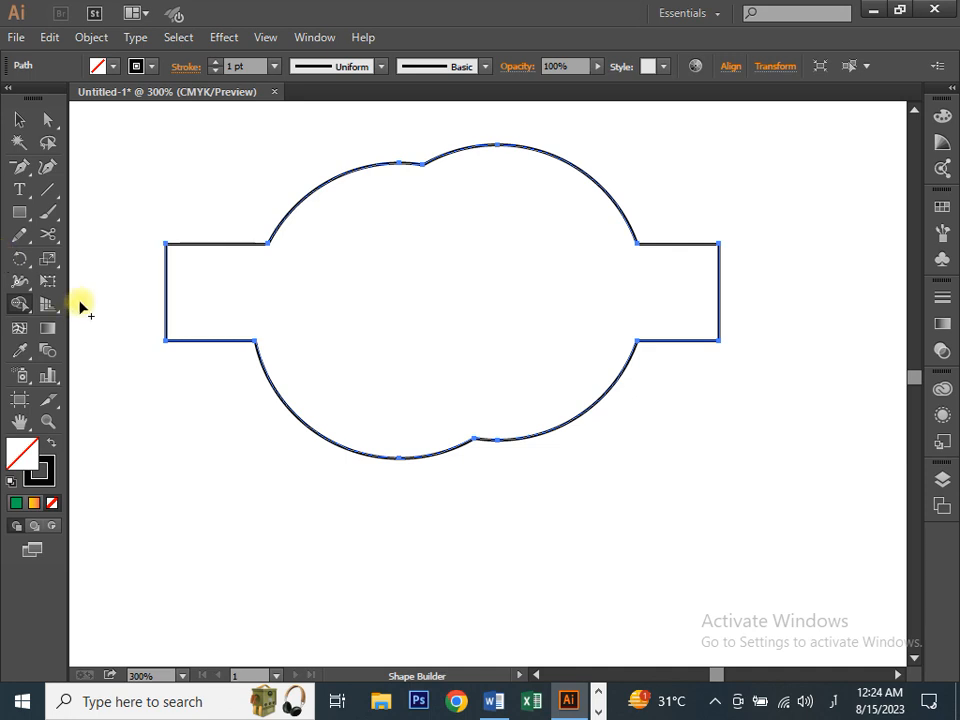
- Undo the merge, retry combining regions across the rectangle, and undo back past the rectangle's last small shift
key(ctrl+z)
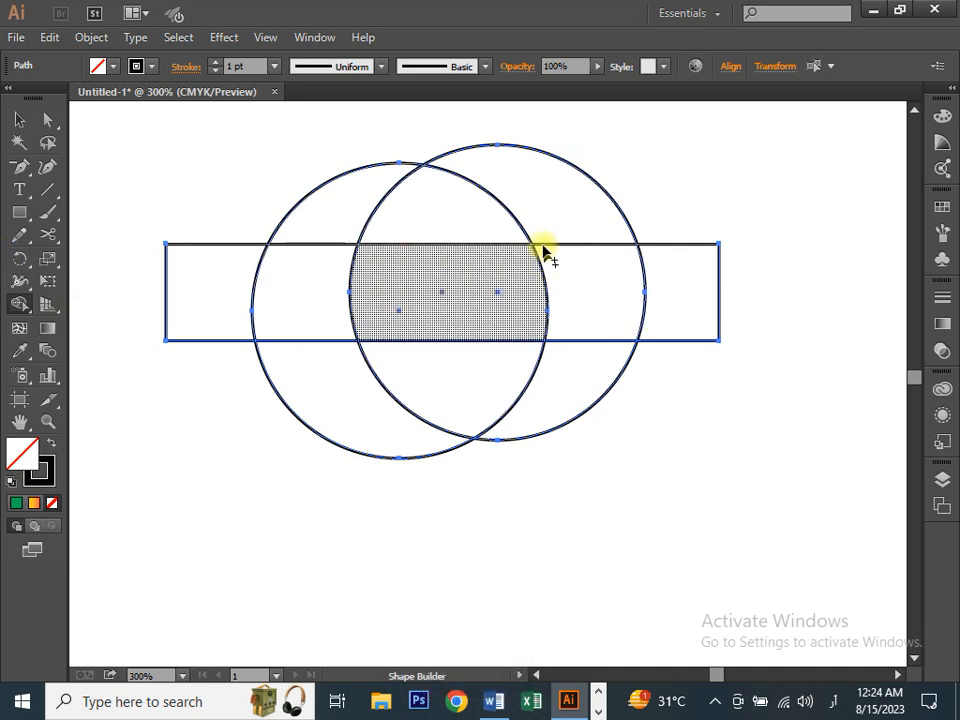
mouse_move(200, 294)
mouse_down()
mouse_move(290, 283)
mouse_move(336, 227)
mouse_move(411, 235)
mouse_move(537, 222)
mouse_move(599, 234)
mouse_move(474, 284)
mouse_move(414, 300)
mouse_up()
key(ctrl+z)
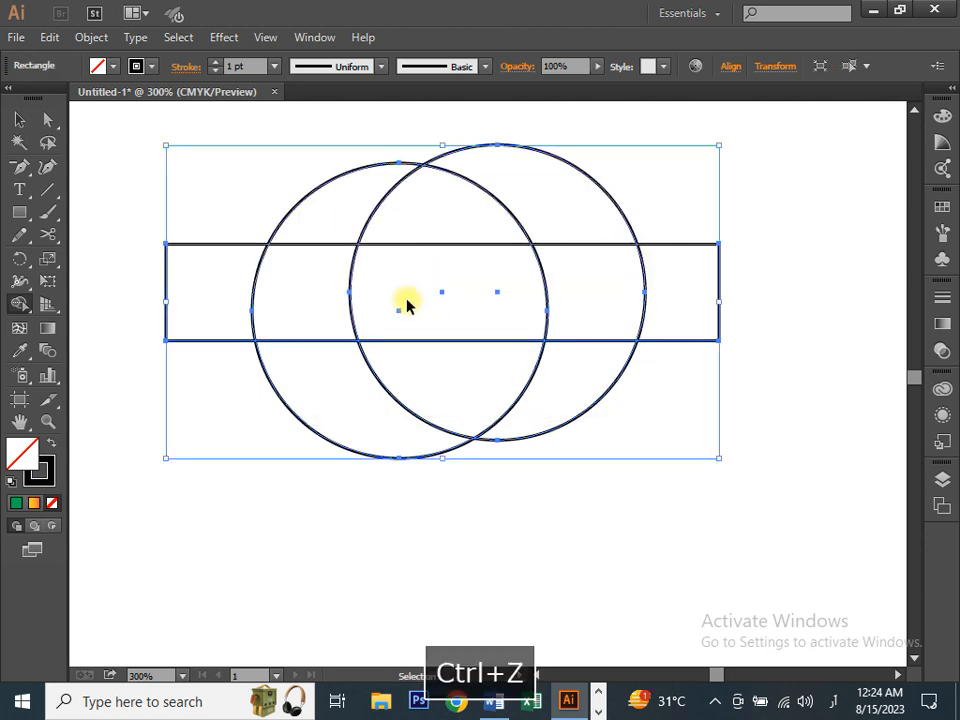
key(ctrl+z)
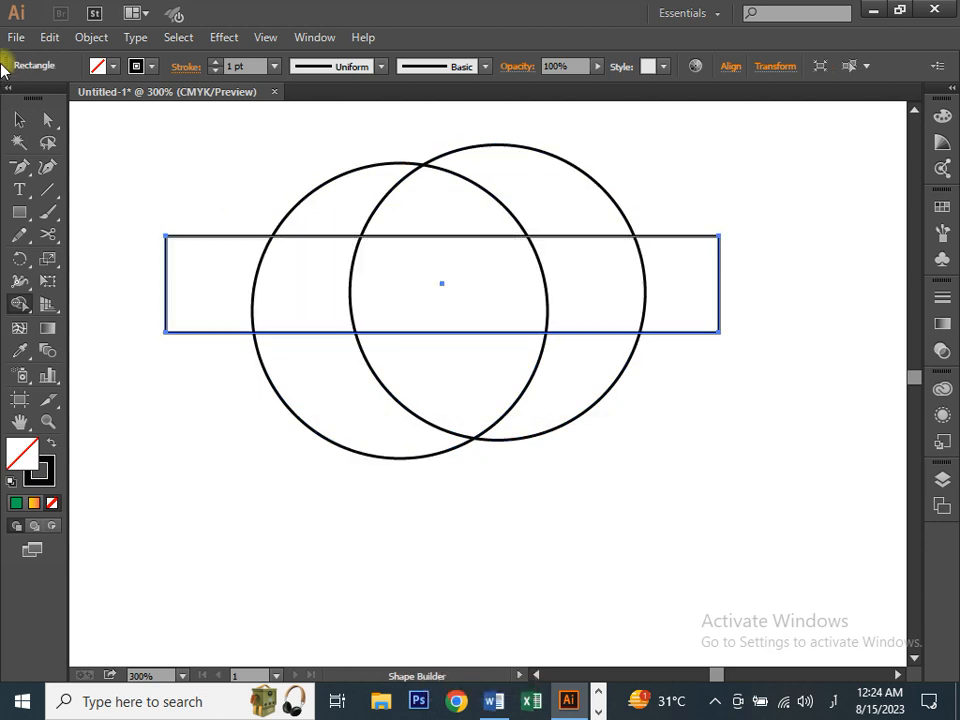
- Select both circles and the rectangle and delete them from the artboard
click(19, 119)
drag(101, 148, 422, 450)
key(Delete)
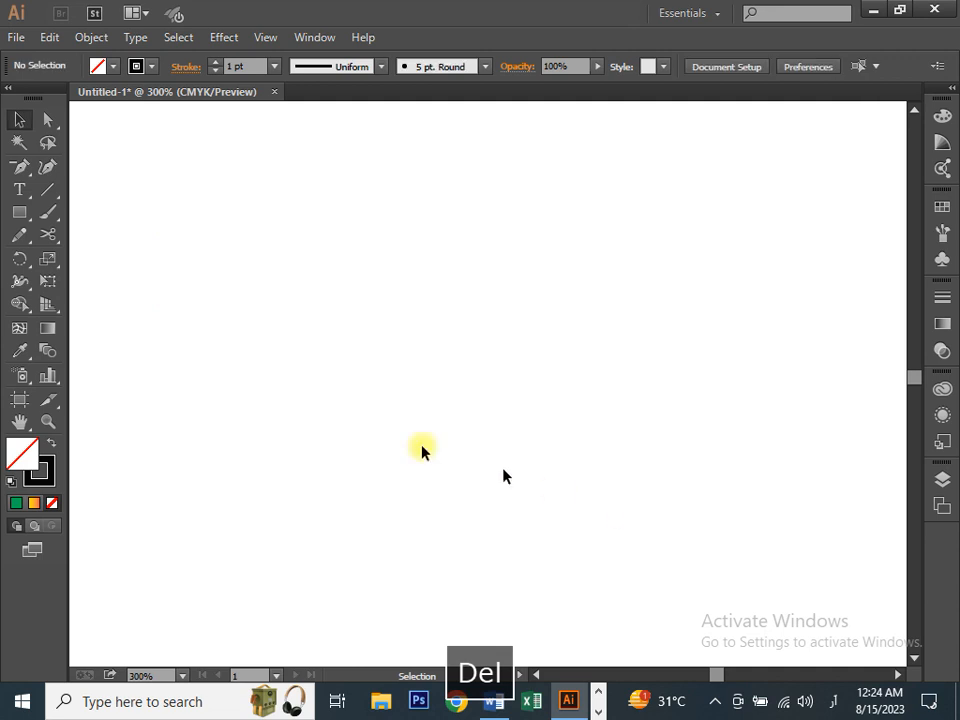
- Draw a new circle in the left half of the empty artboard with the Ellipse tool
click(26, 213)
click(79, 279)
click(20, 212)
click(90, 257)
mouse_move(178, 195)
mouse_down()
mouse_move(369, 358)
mouse_move(418, 435)
mouse_up()
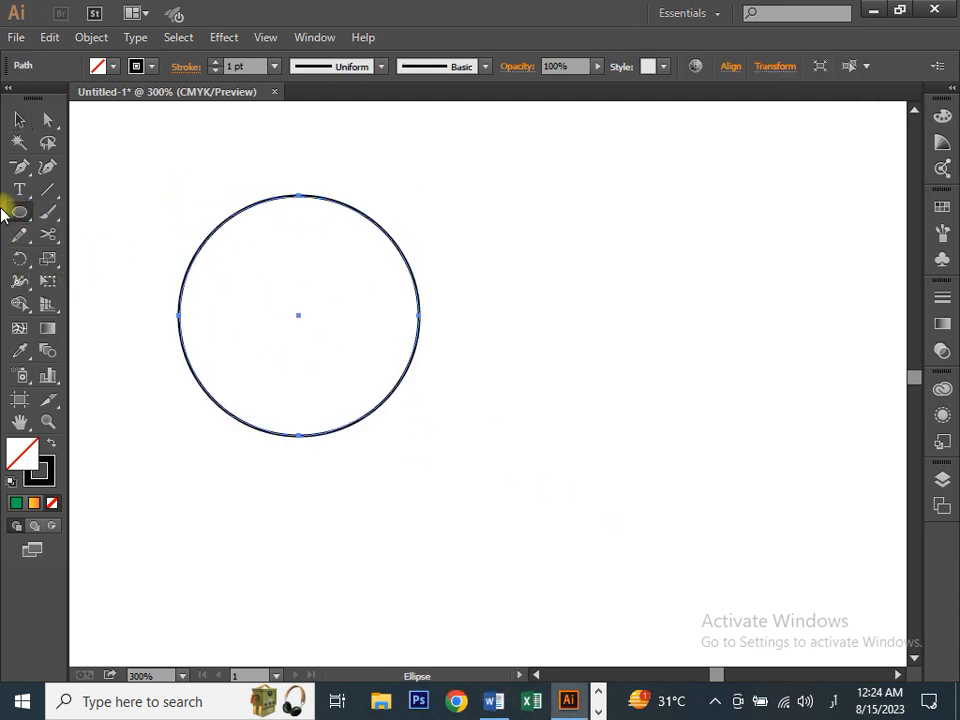
- Paste a copy of the circle and move it to overlap the original, offset to the right and slightly up
key(ctrl+c)
key(ctrl+v)
click(19, 119)
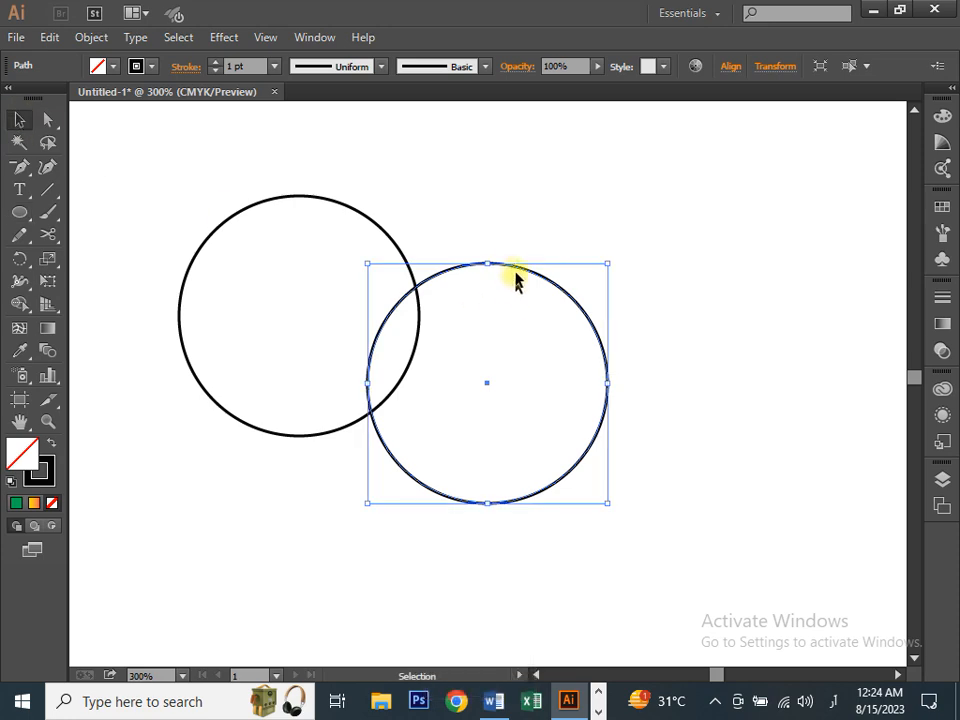
drag(514, 272, 372, 192)
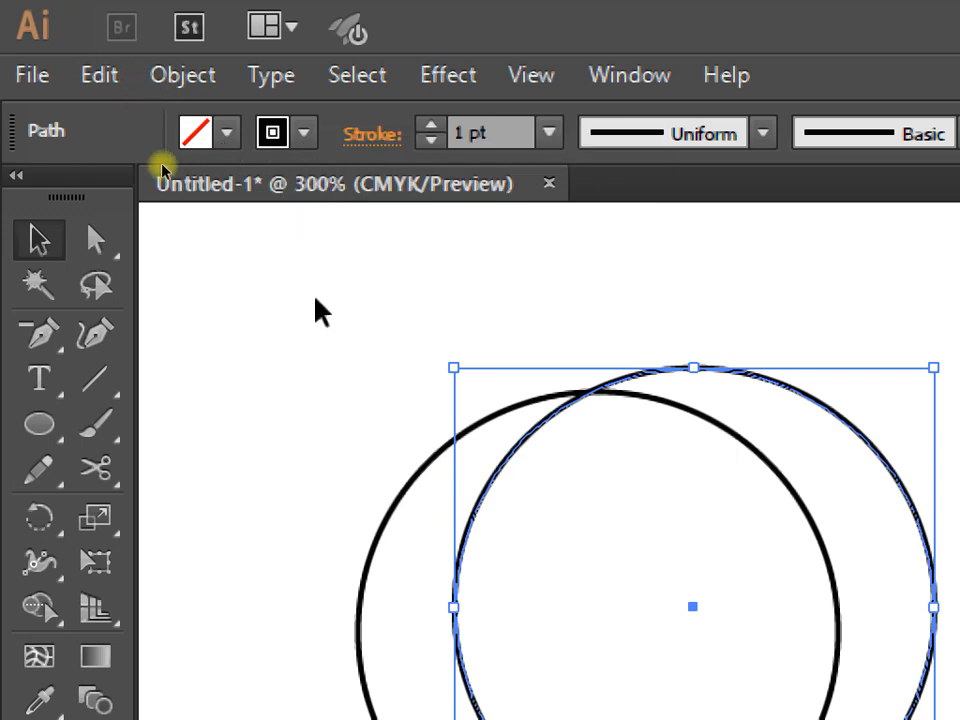
- Fill the copied circle with the teal green swatch and deselect it
click(330, 345)
click(640, 385)
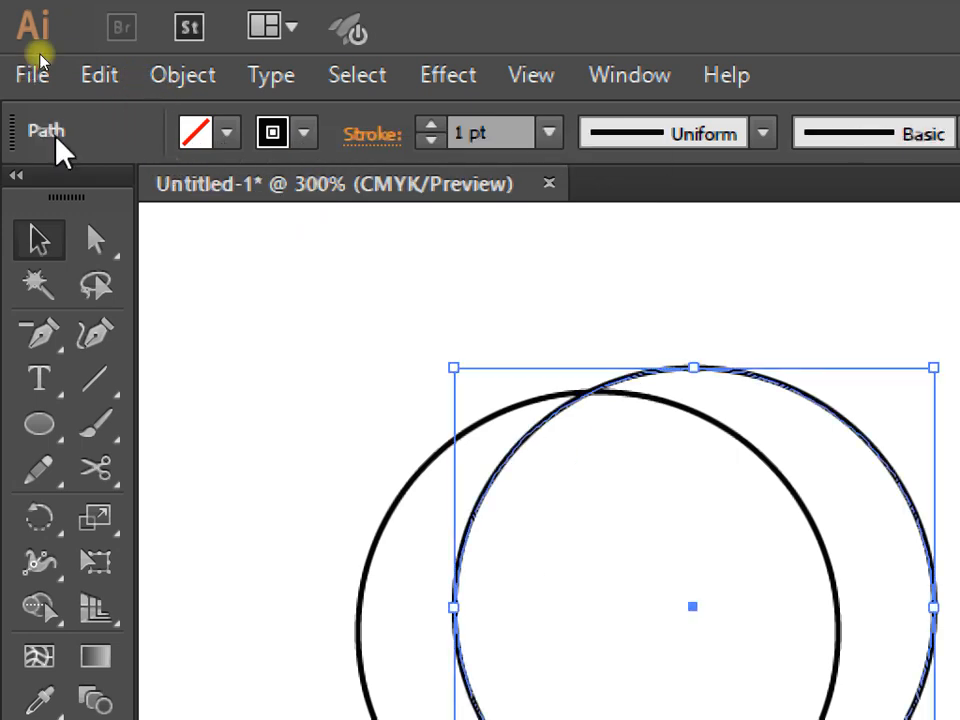
click(226, 133)
click(211, 213)
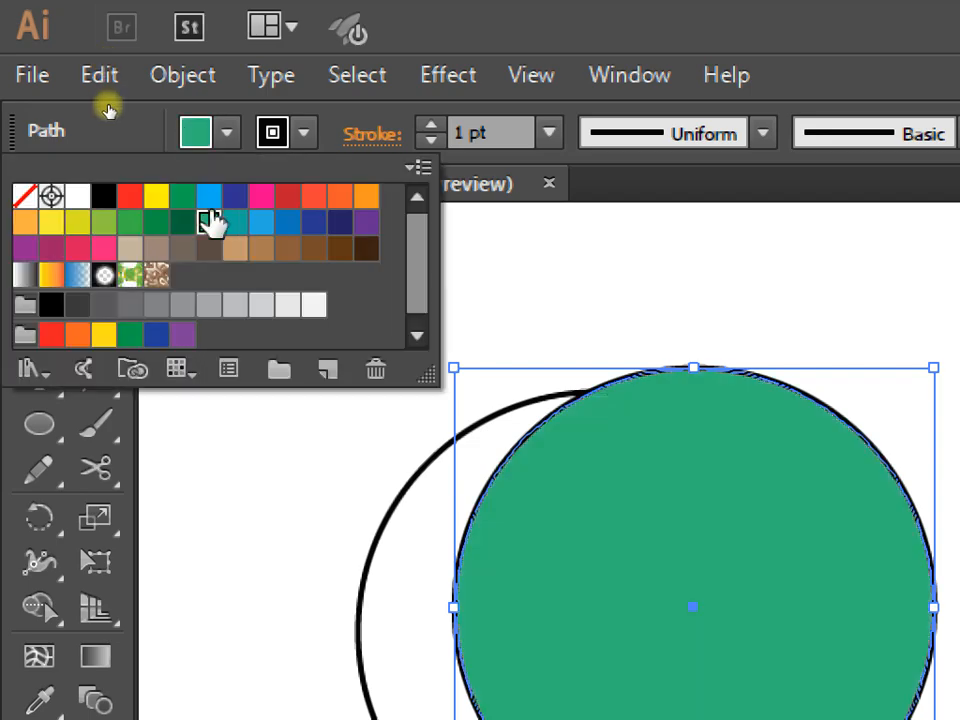
click(880, 530)
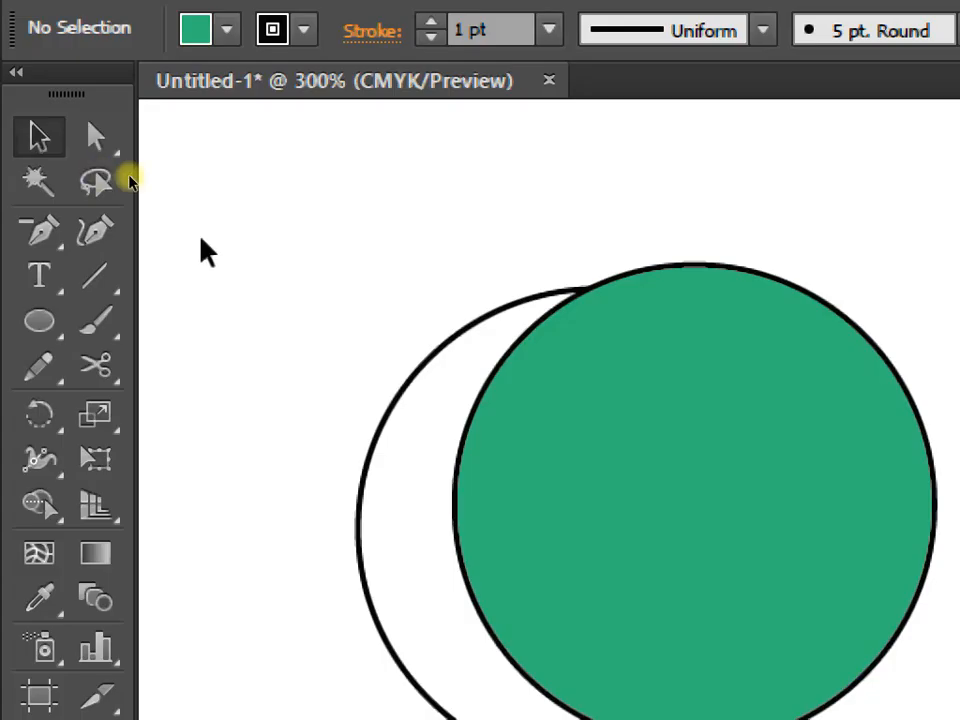
- Select both circles, set their fill to None and deselect them
drag(189, 37, 433, 253)
drag(551, 478, 559, 466)
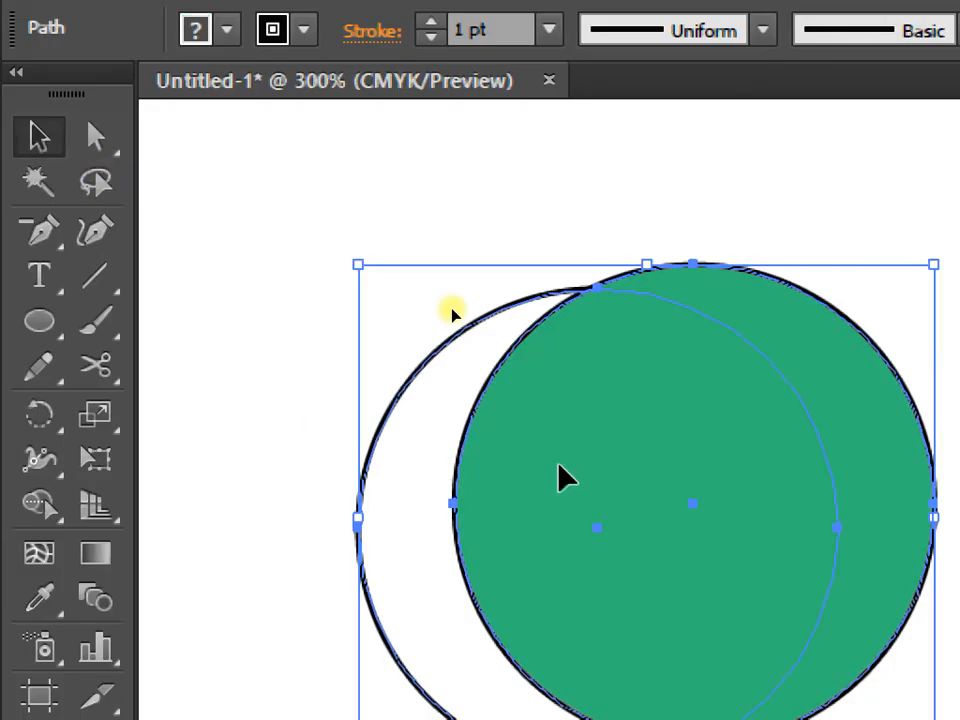
click(227, 32)
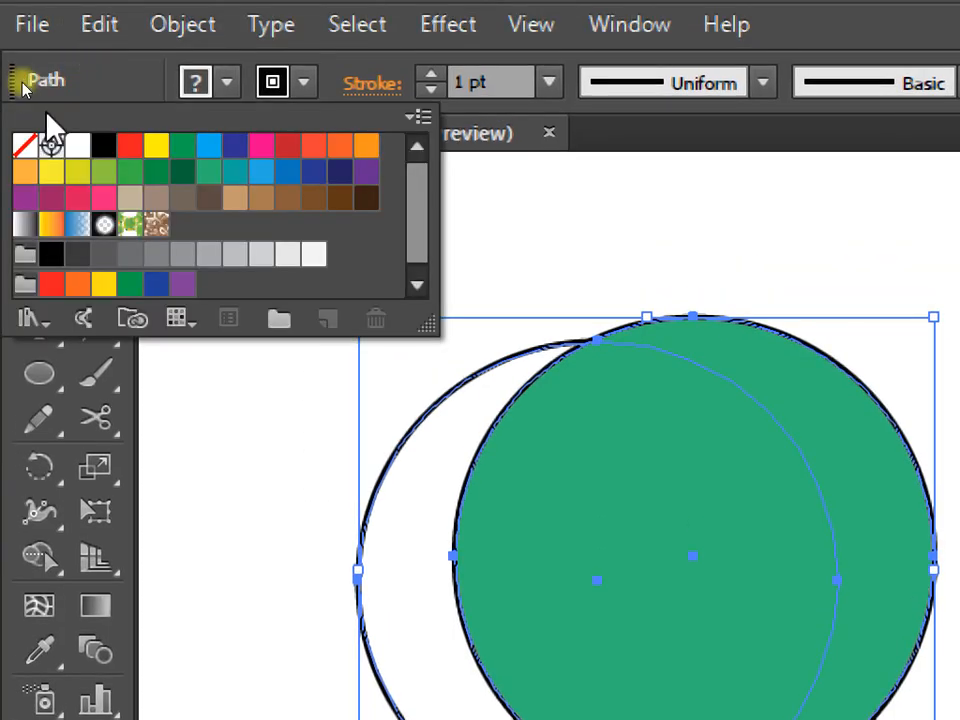
click(25, 145)
key(Escape)
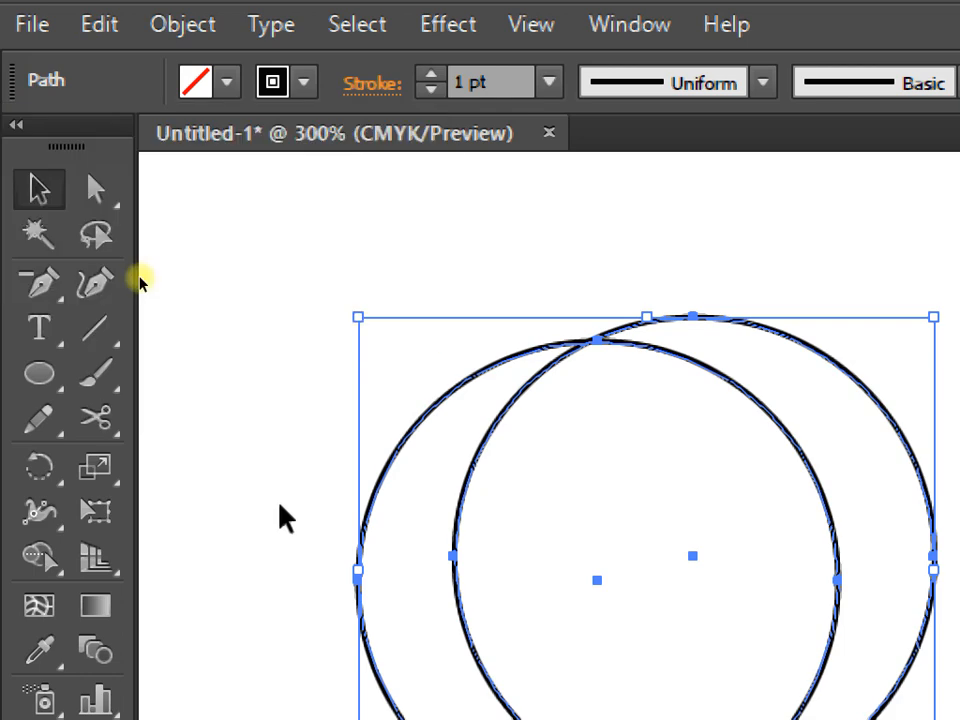
click(137, 272)
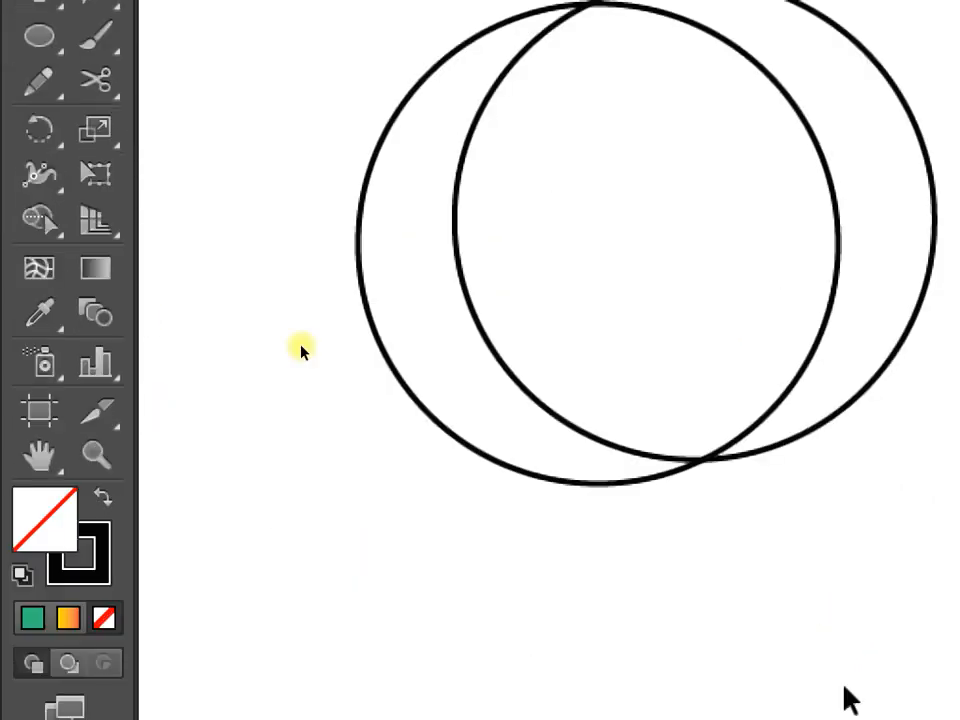
- Select both circles, subtract the right circle and the overlap with the Shape Builder tool to leave a crescent, and deselect it
drag(292, 187, 902, 632)
drag(870, 495, 880, 546)
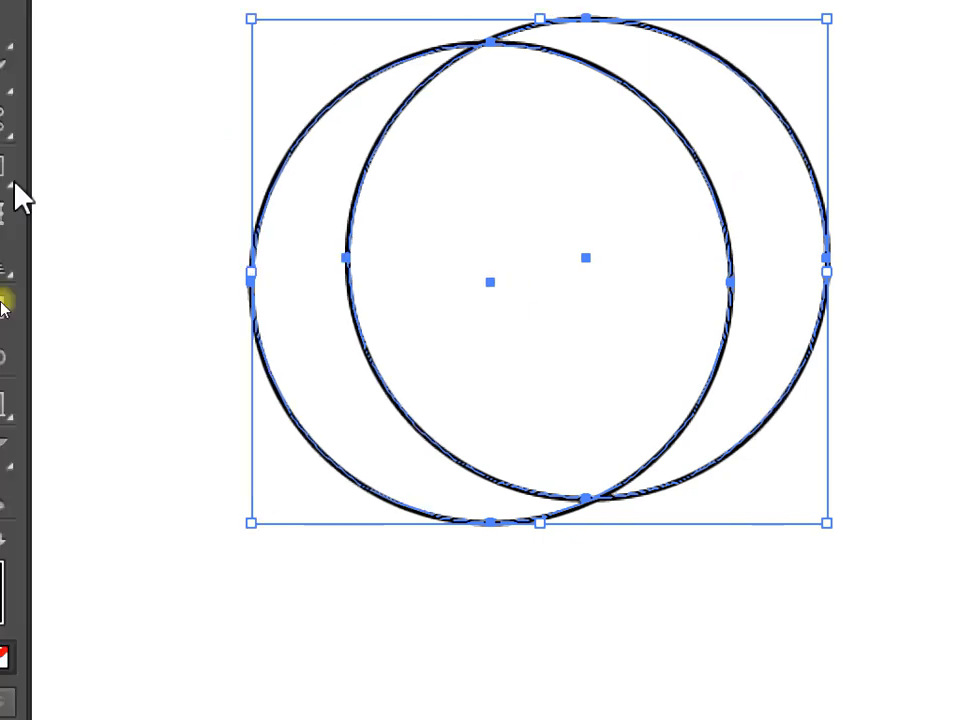
click(40, 258)
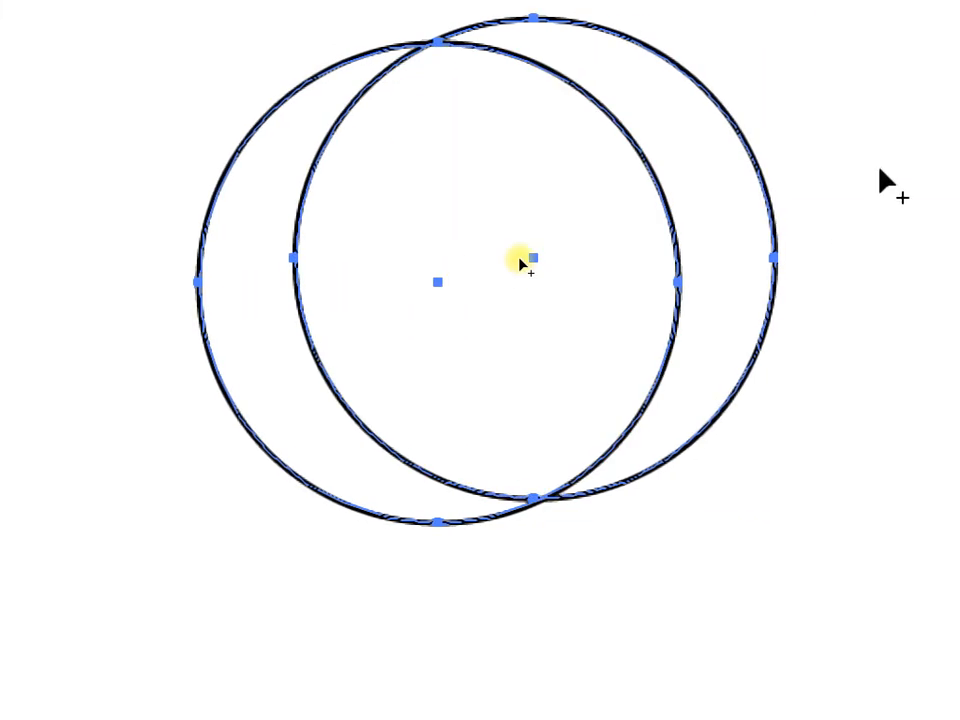
key(alt)
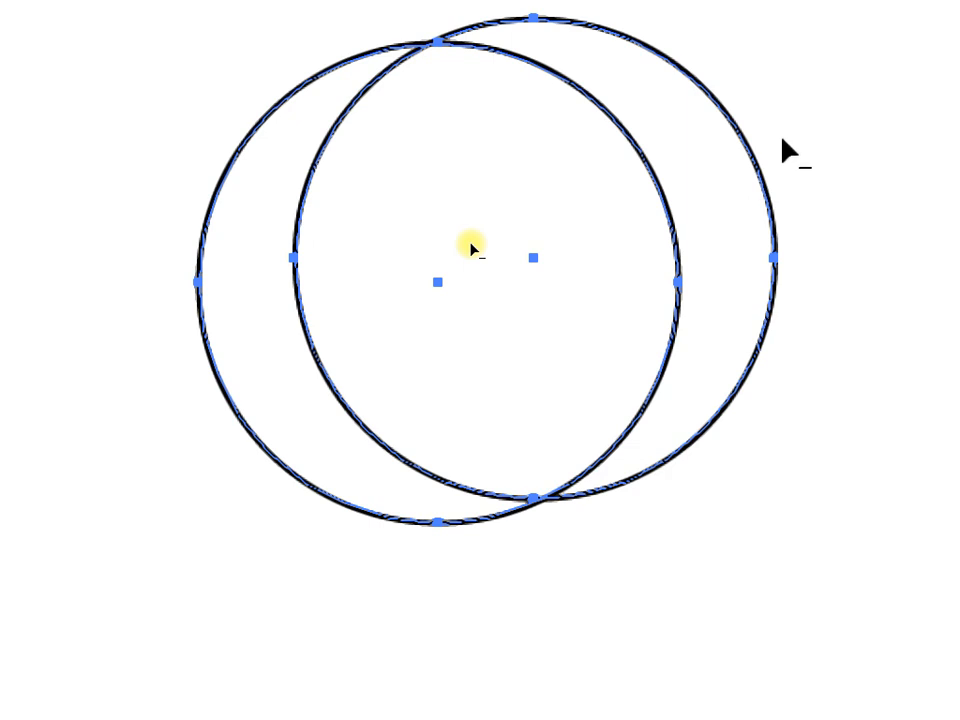
drag(784, 91, 497, 236)
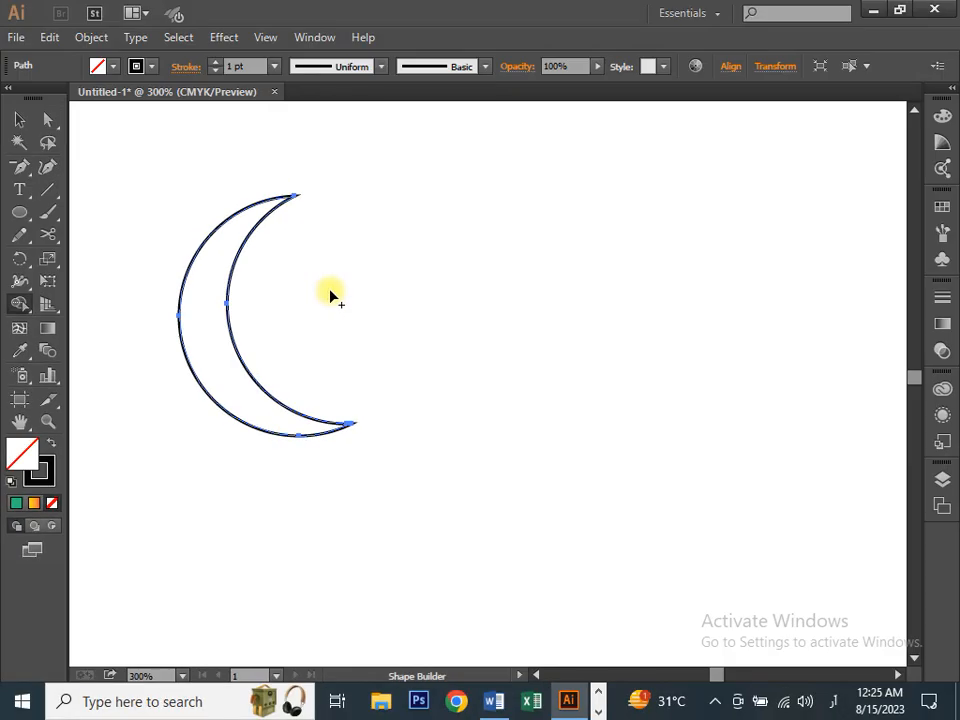
click(19, 119)
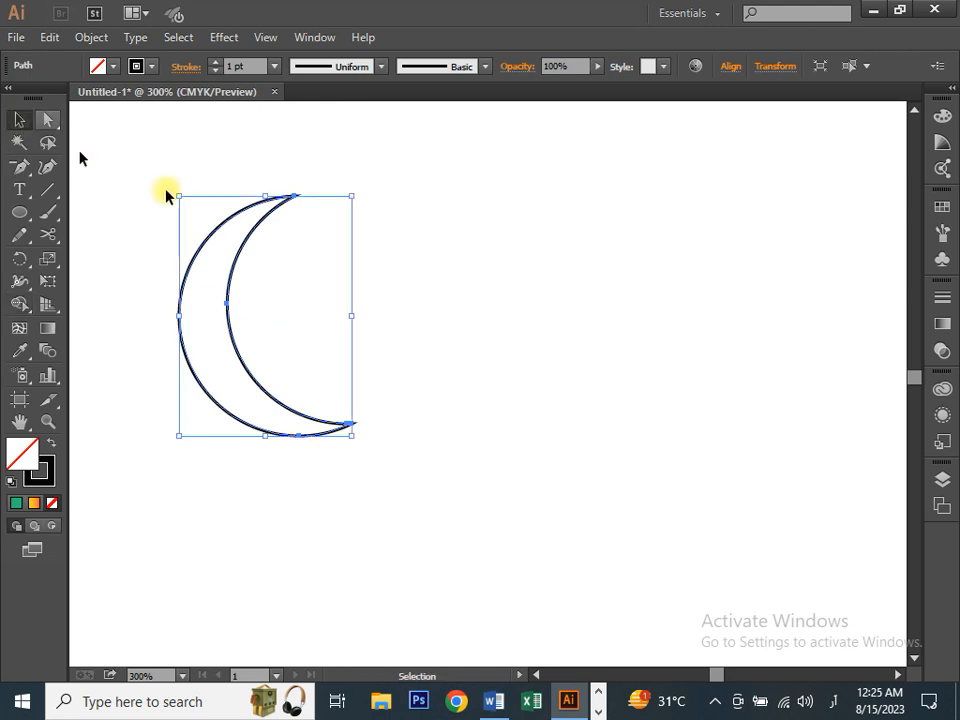
click(405, 298)
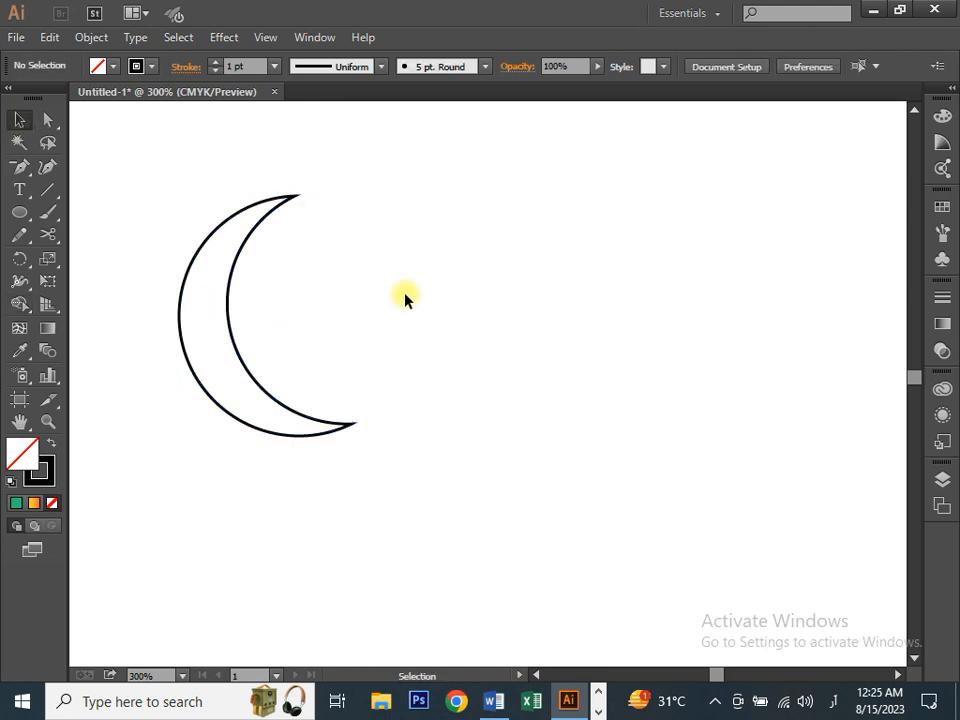
- Undo the Shape Builder subtraction that made the crescent, restoring the two overlapping circles
click(19, 214)
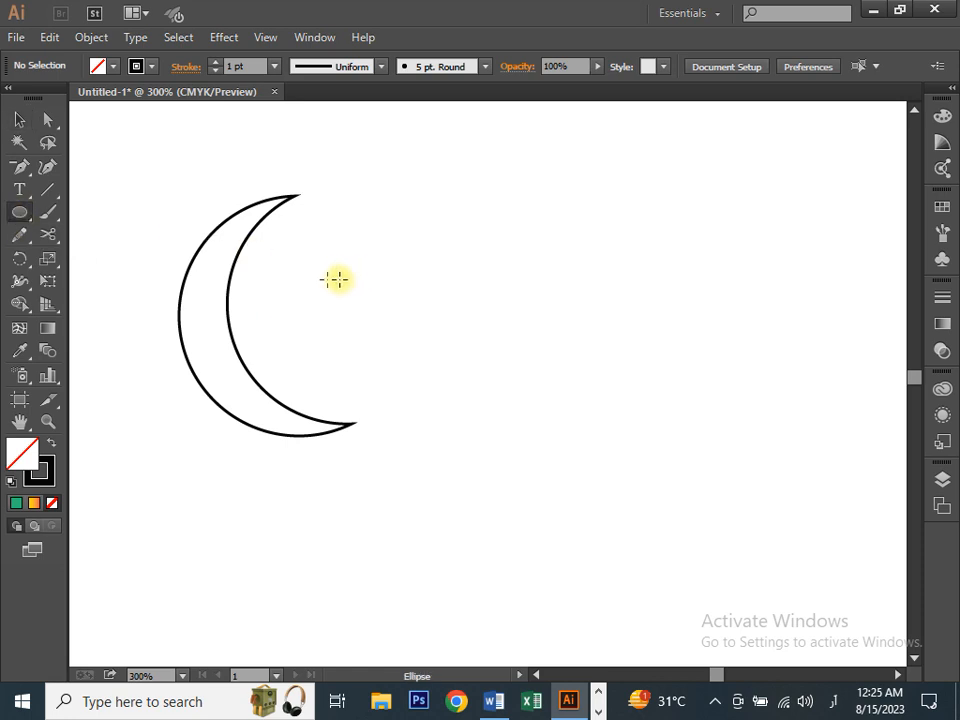
click(19, 119)
key(a)
key(ctrl+z)
key(ctrl+z)
key(ctrl+z)
- Select both circles and subtract the two outer crescents with the Shape Builder tool, leaving only the overlapping area
key(v)
drag(100, 155, 510, 497)
key(ctrl+equal)
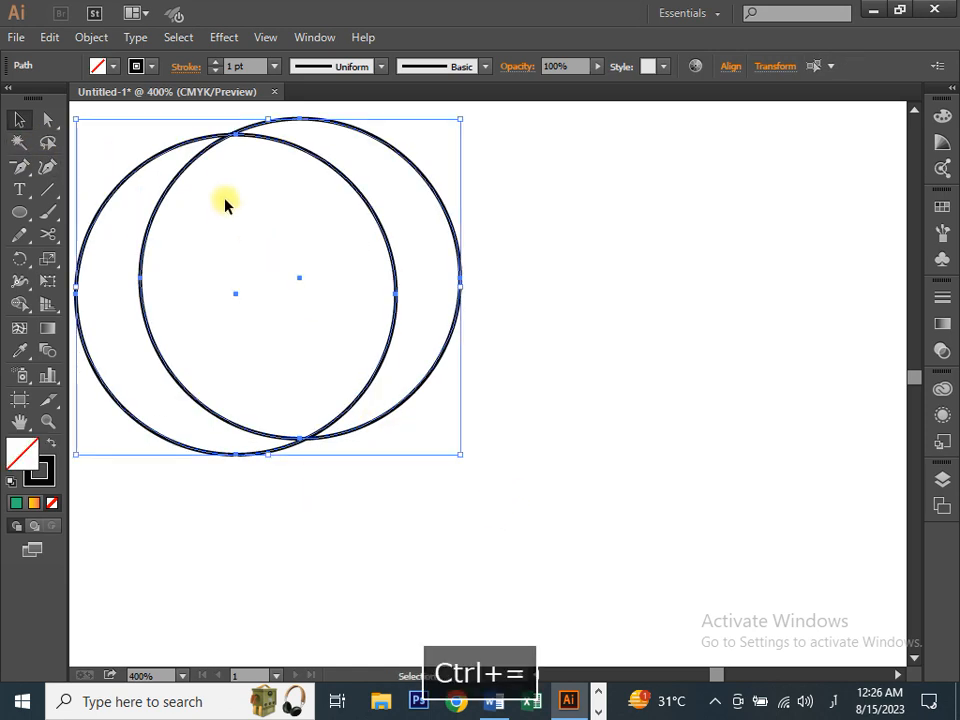
key(space)
drag(288, 263, 392, 317)
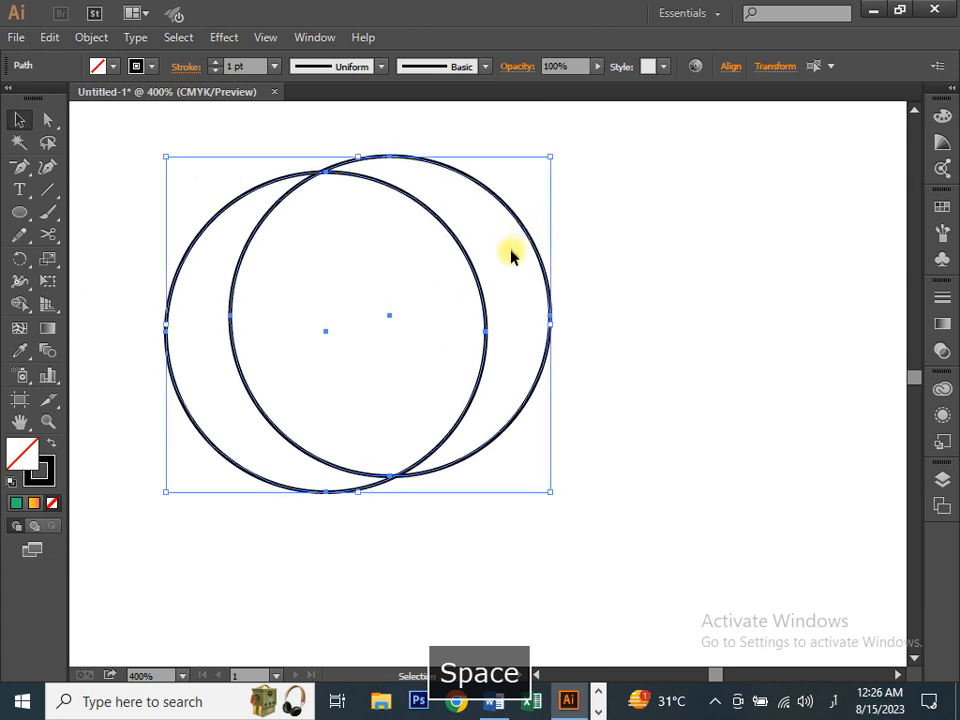
click(19, 303)
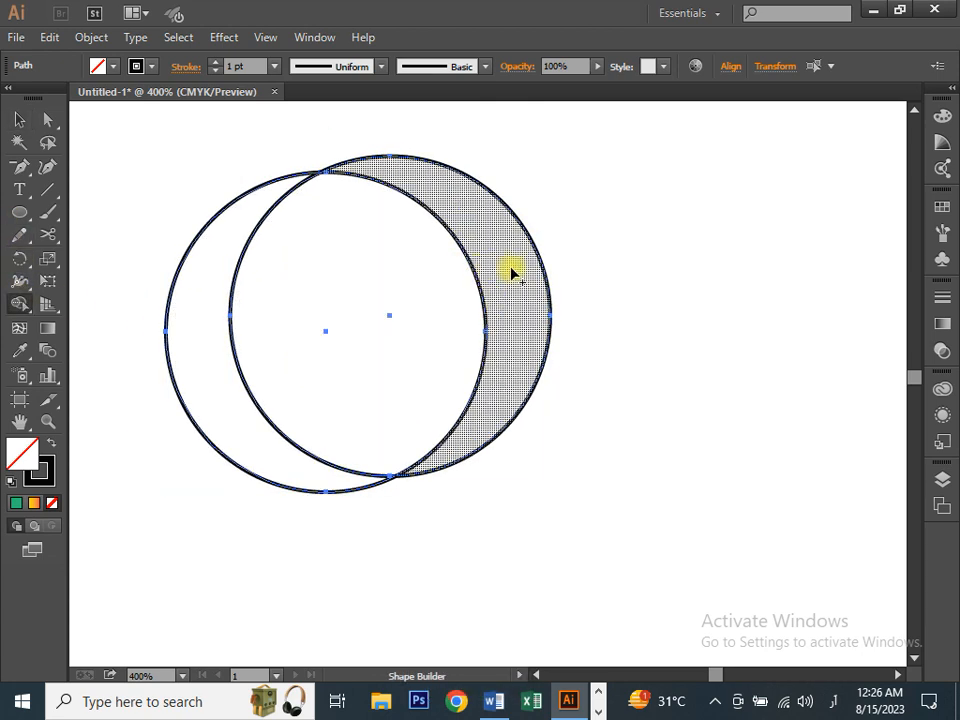
mouse_move(555, 200)
mouse_down()
mouse_move(528, 230)
mouse_move(510, 316)
mouse_up()
drag(141, 243, 208, 388)
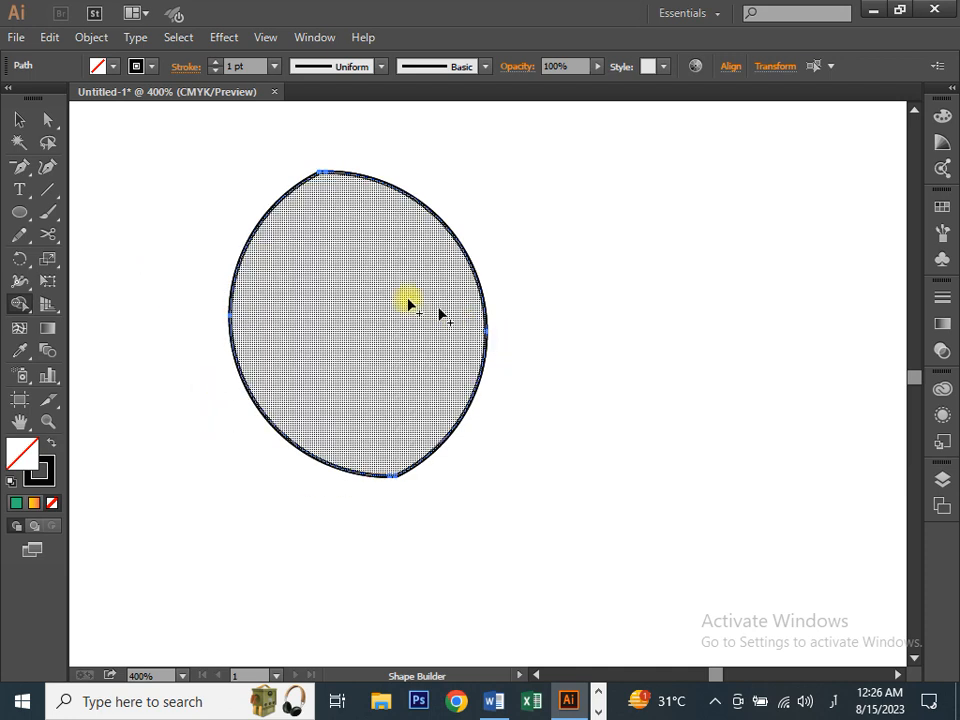
- Delete the remaining overlap shape from the artboard
click(19, 119)
drag(190, 187, 253, 272)
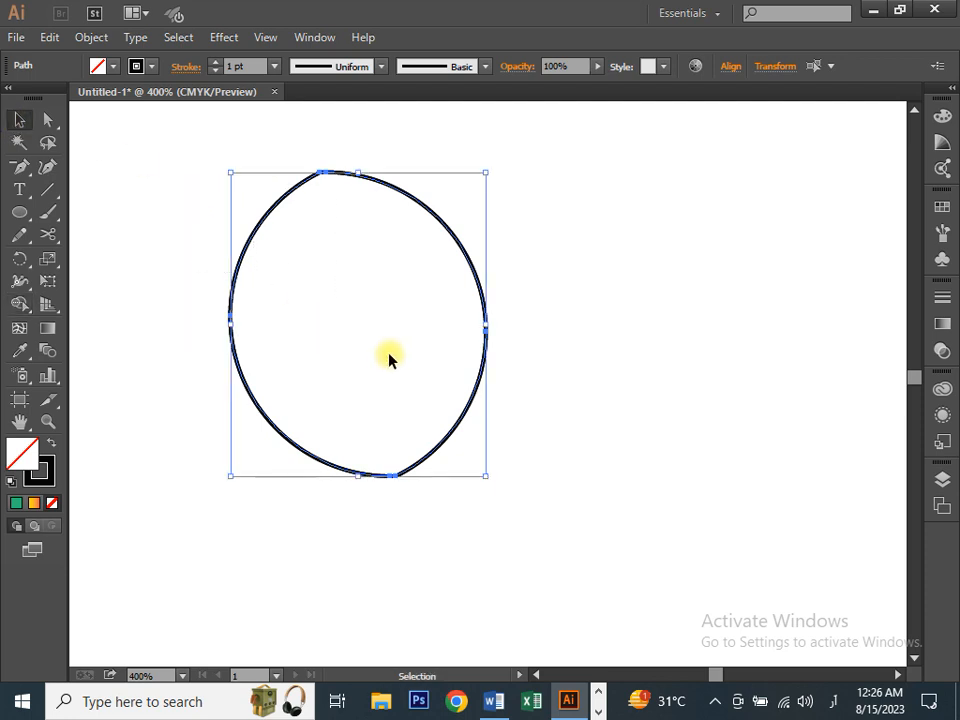
key(Delete)
- Draw a small unfilled circle with the Ellipse tool in the left half of the canvas
click(20, 212)
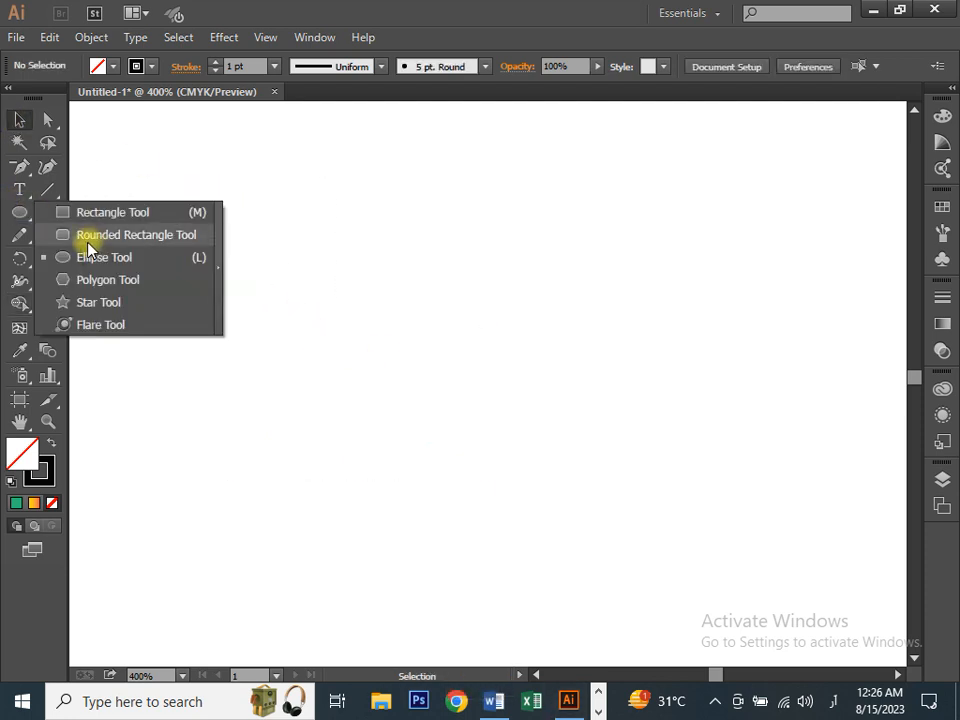
click(82, 257)
drag(238, 210, 410, 352)
click(19, 120)
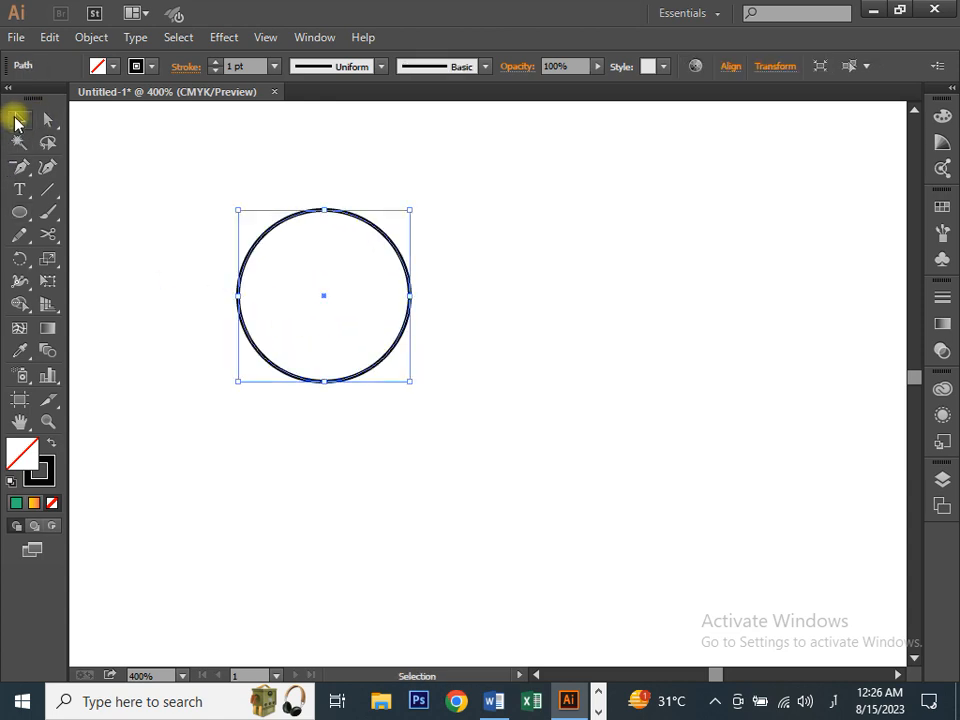
- Paste a copy of the circle, enlarge it and move it to overlap the original's right side
key(ctrl+c)
key(ctrl+v)
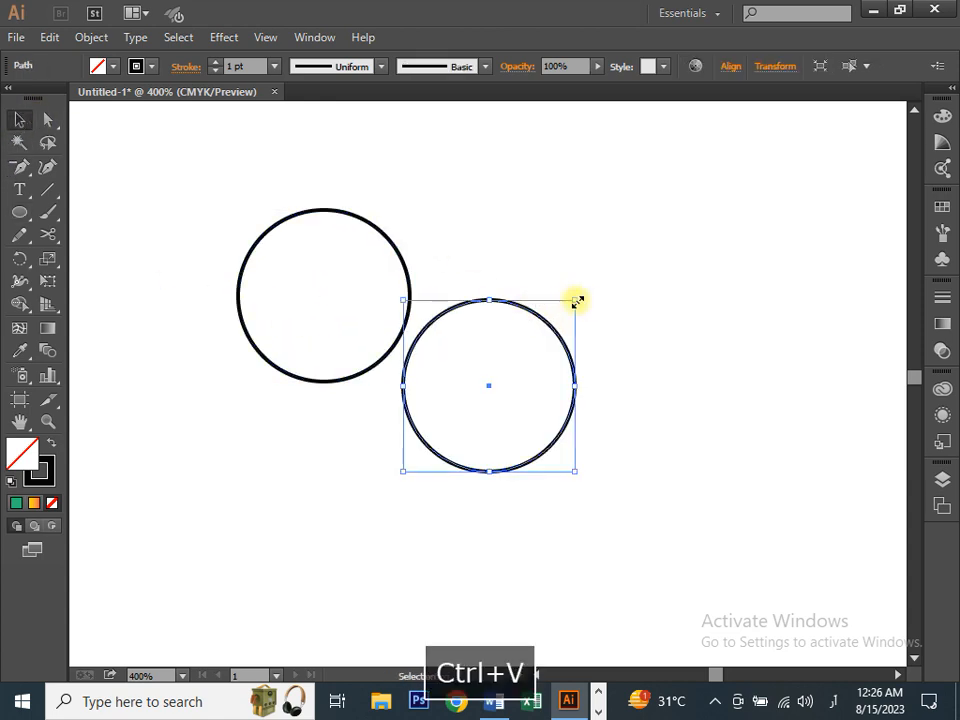
drag(578, 301, 643, 231)
drag(614, 283, 557, 208)
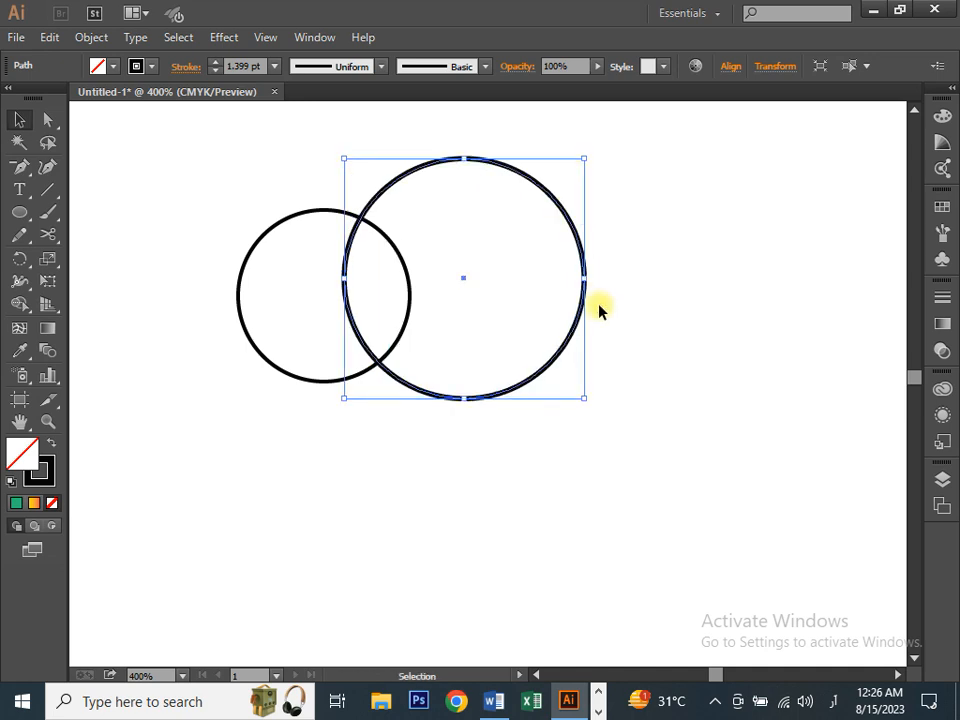
- Paste a copy of the large circle, shrink it to about the first circle's size and place it overlapping the large circle's right side
key(ctrl+c)
key(ctrl+v)
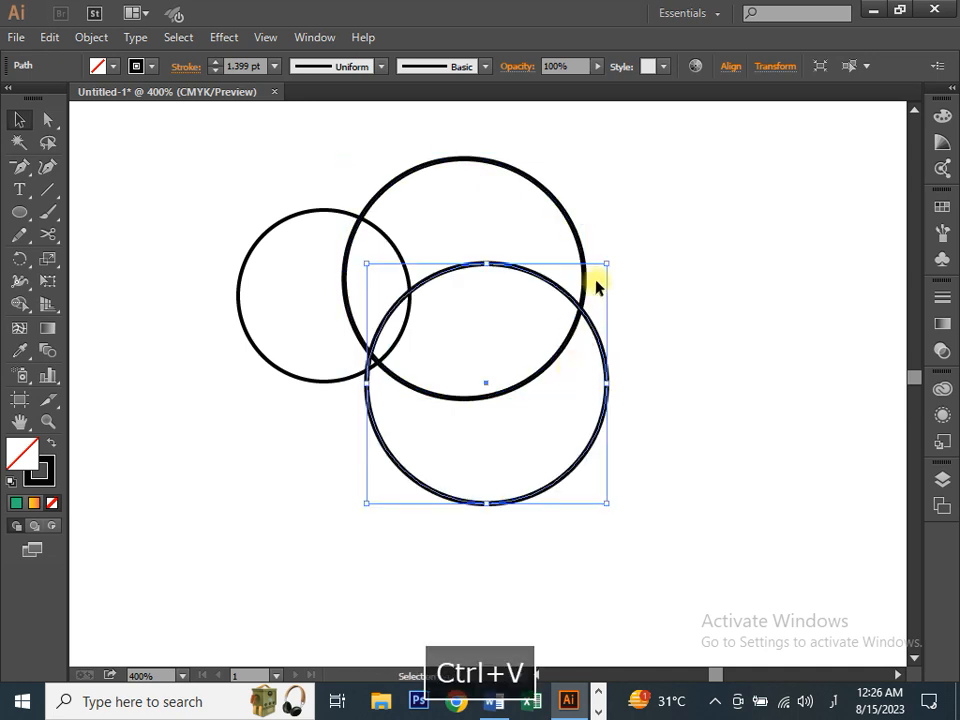
drag(607, 263, 548, 322)
drag(541, 383, 697, 260)
click(452, 540)
- Draw a rectangle over the circles' lower halves, spanning from the left circle's outer edge to the right circle's, and deselect it
click(19, 212)
click(118, 212)
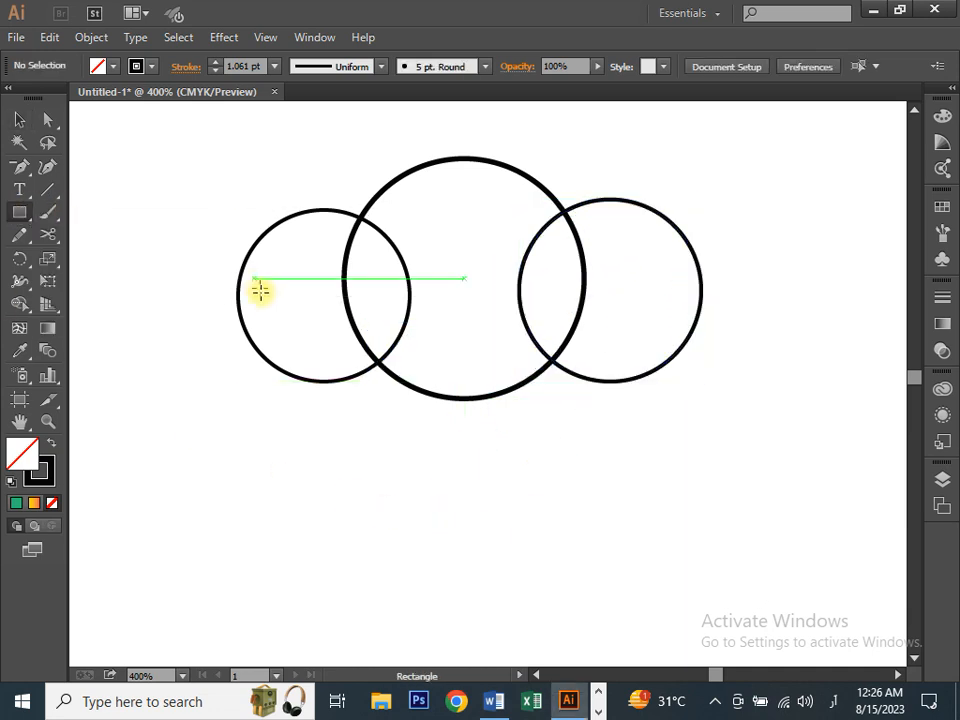
mouse_move(238, 296)
mouse_down()
mouse_move(624, 369)
mouse_move(690, 404)
mouse_move(701, 398)
mouse_up()
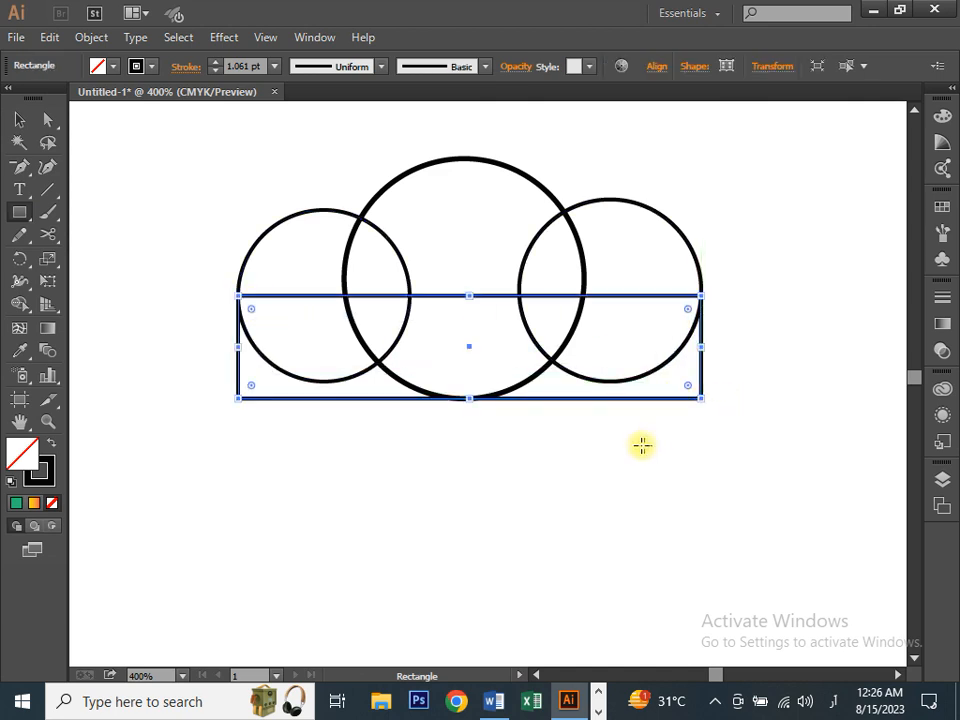
click(19, 119)
drag(178, 144, 753, 448)
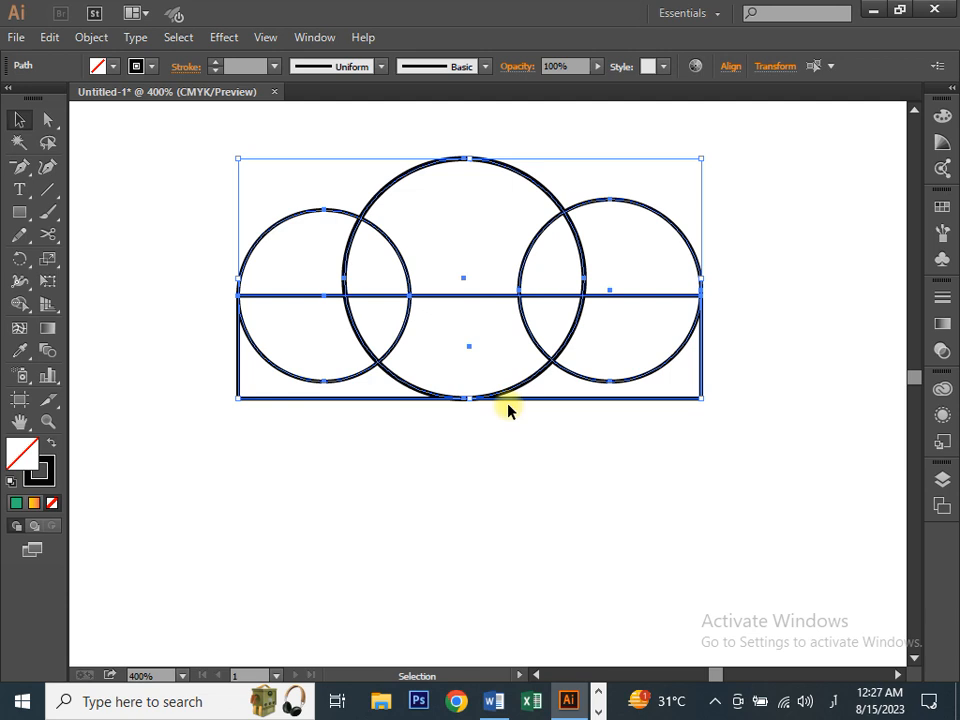
click(641, 574)
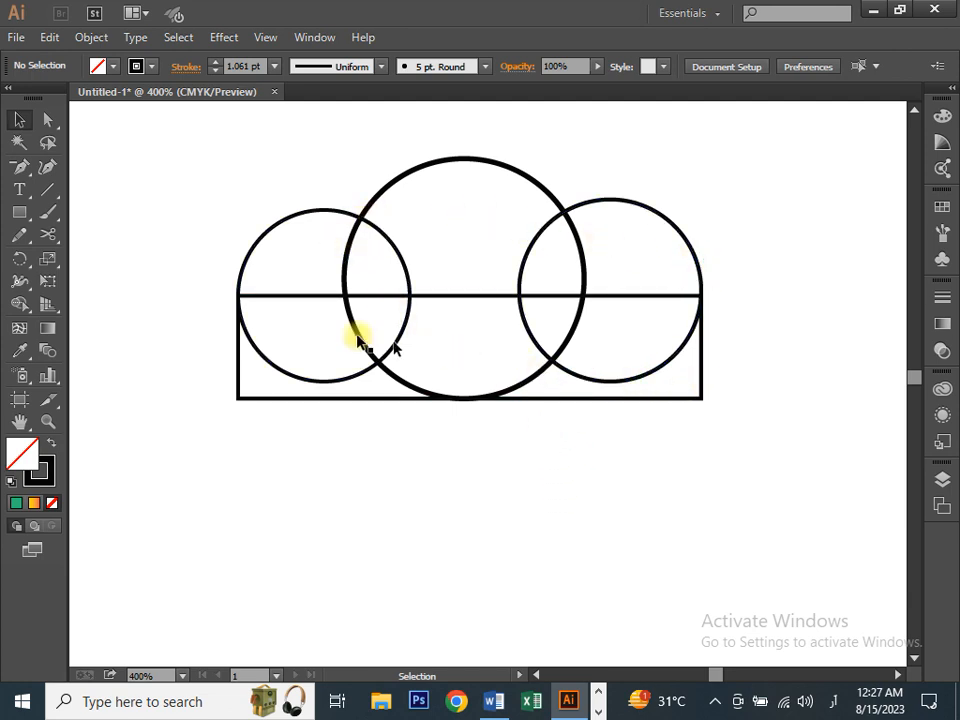
- Duplicate the three circles and rectangle, place the copy below the original arrangement and deselect it
drag(176, 154, 780, 478)
key(ctrl+c)
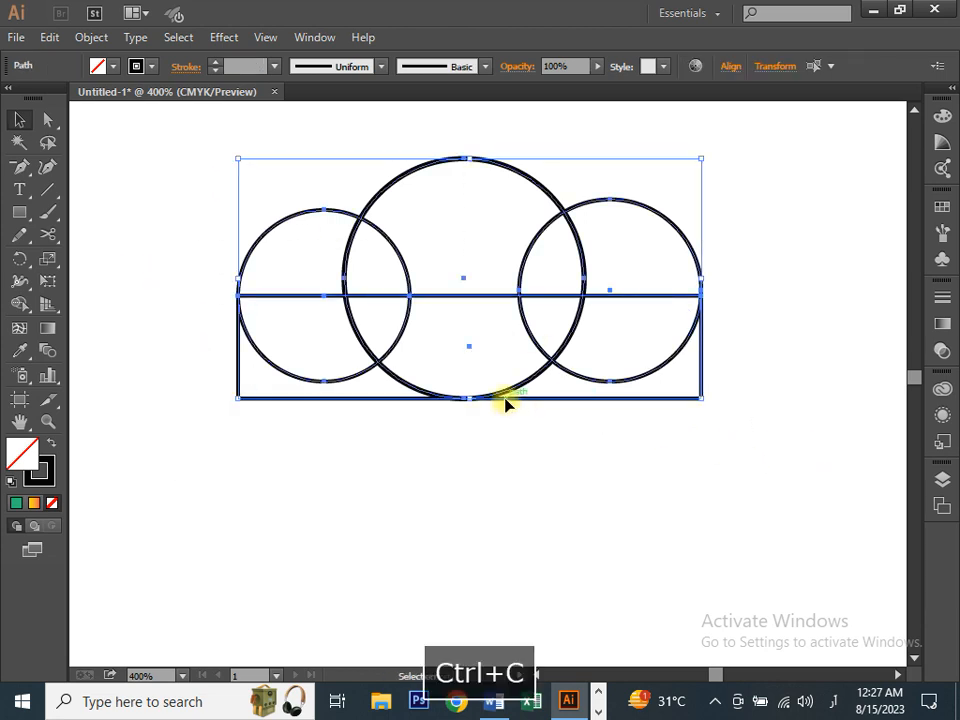
key(ctrl+v)
drag(577, 463, 576, 598)
scroll(620, 440, down, 3)
drag(600, 372, 607, 403)
click(777, 435)
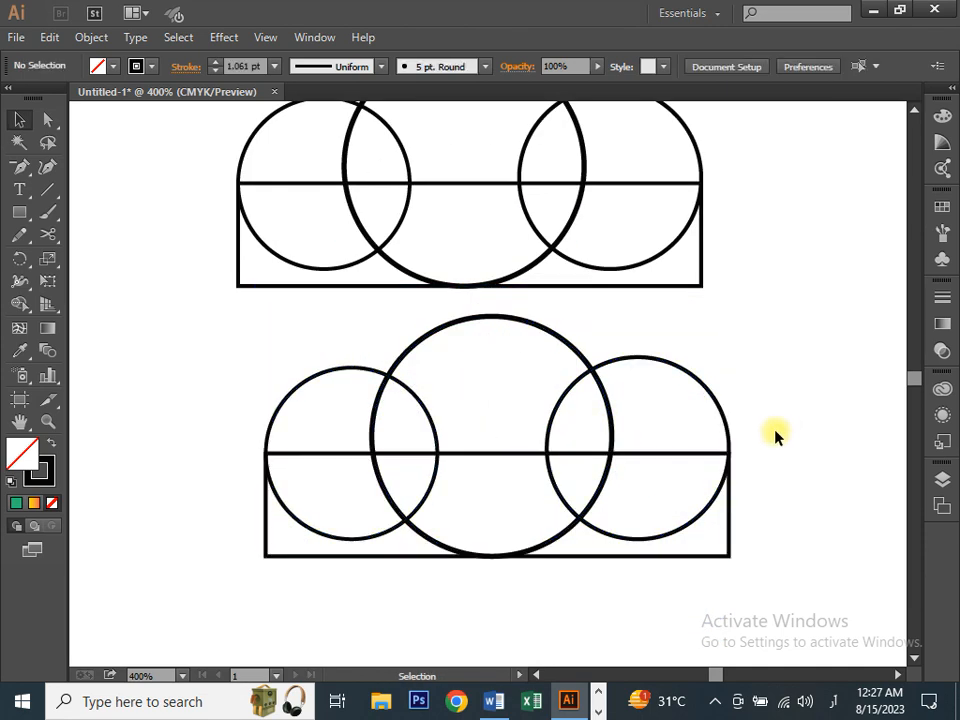
- Raise the rectangle's bottom edge to line up with the bottoms of the two small circles, and deselect it
scroll(285, 371, up, 1)
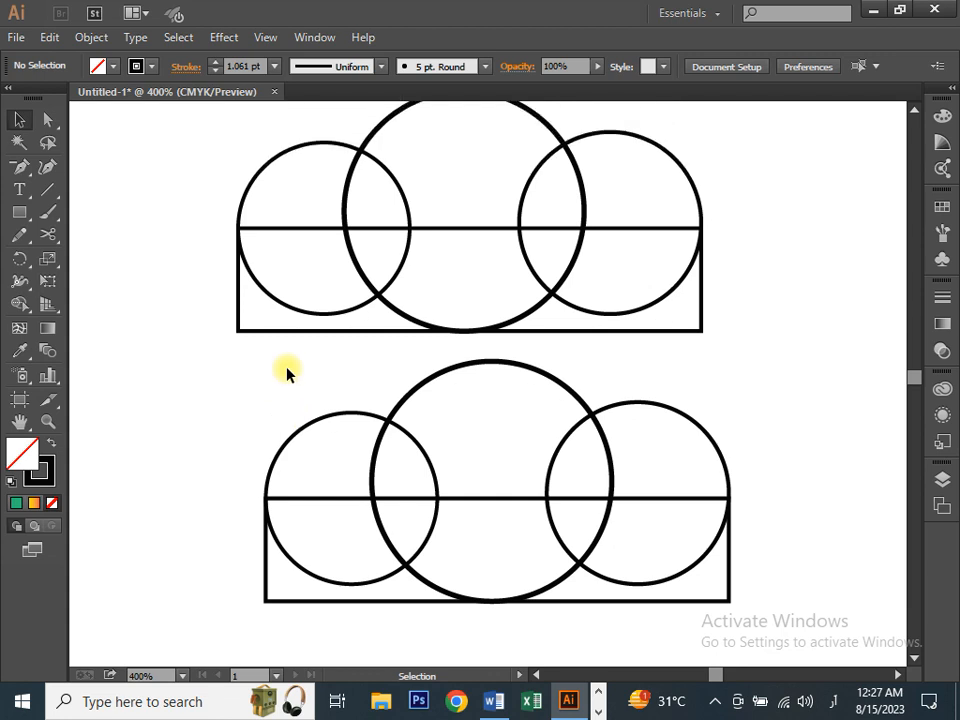
scroll(545, 366, up, 1)
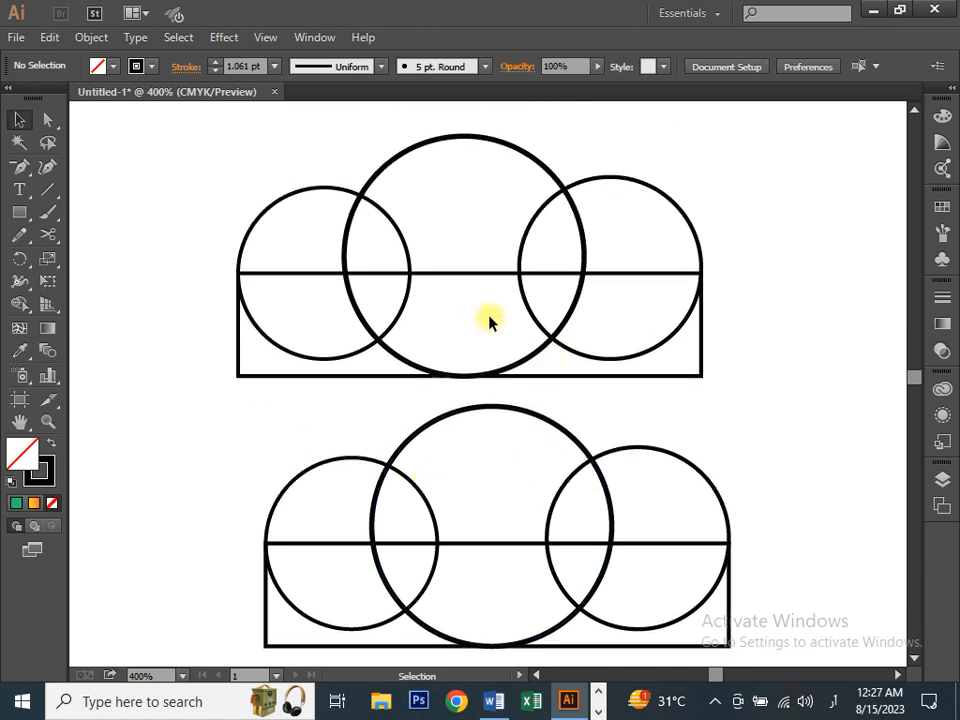
scroll(483, 318, down, 2)
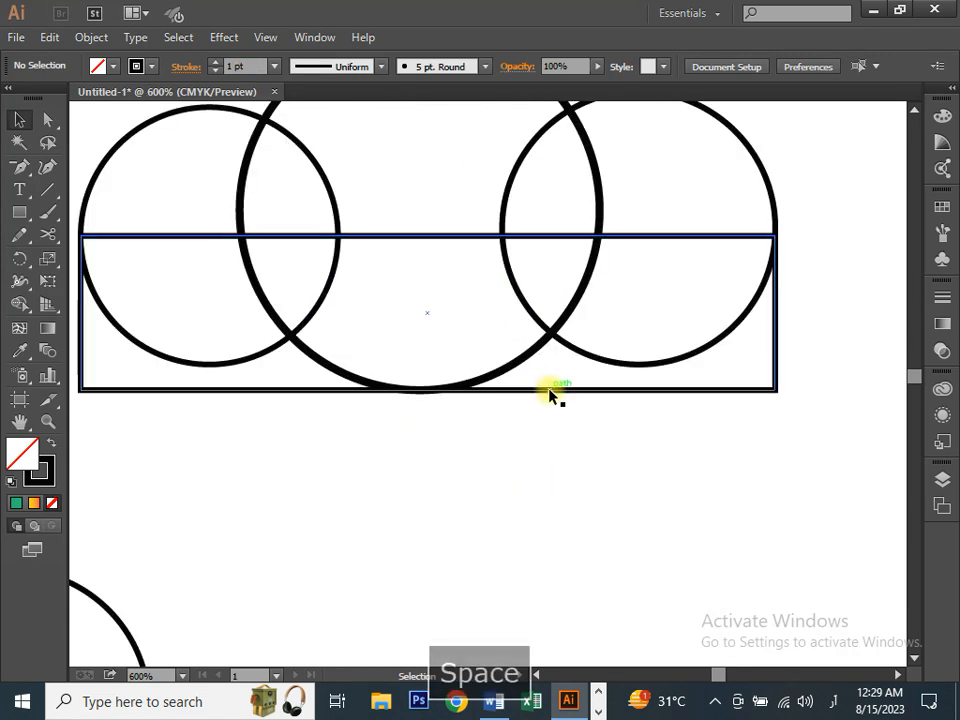
click(462, 392)
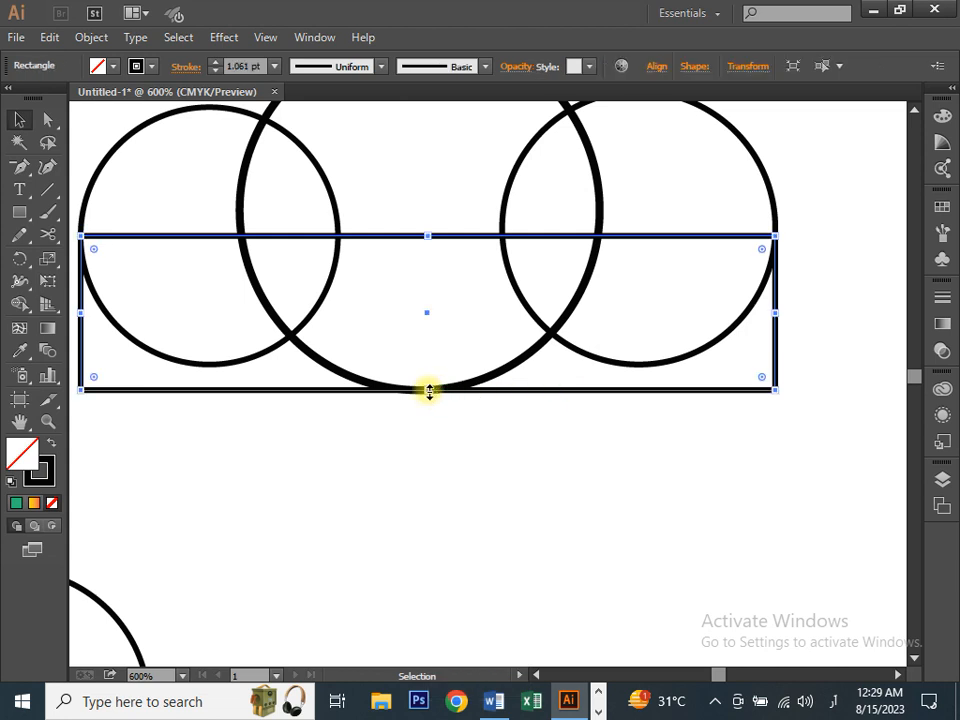
drag(428, 377, 430, 364)
click(594, 497)
key(space)
drag(514, 501, 459, 600)
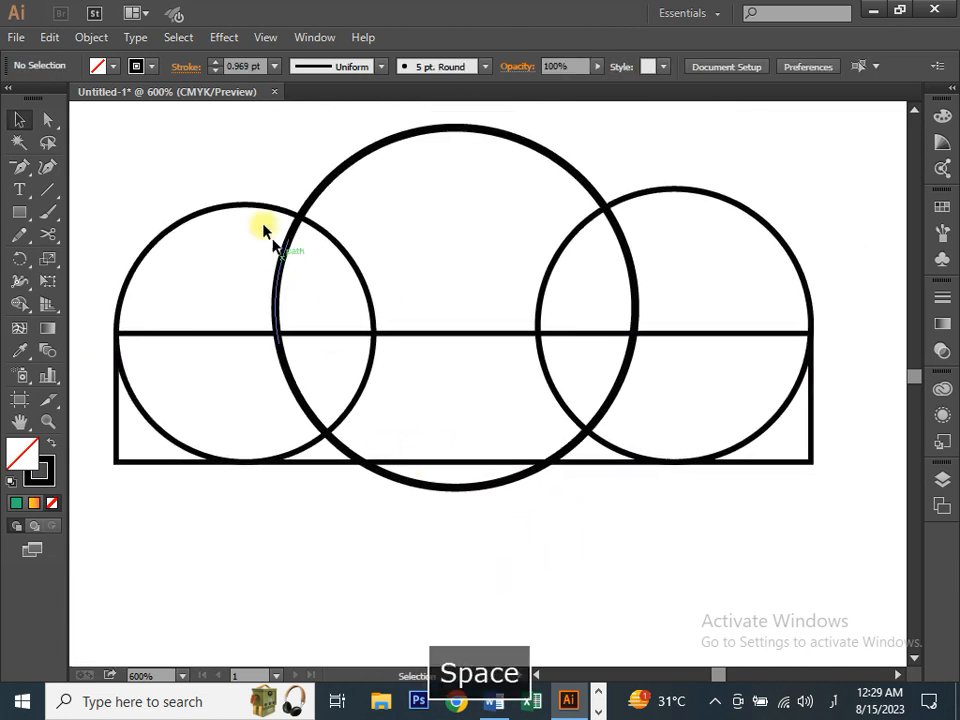
- Select the three circles and rectangle and try to remove the rectangle's lower corners with the Shape Builder tool
drag(134, 135, 811, 554)
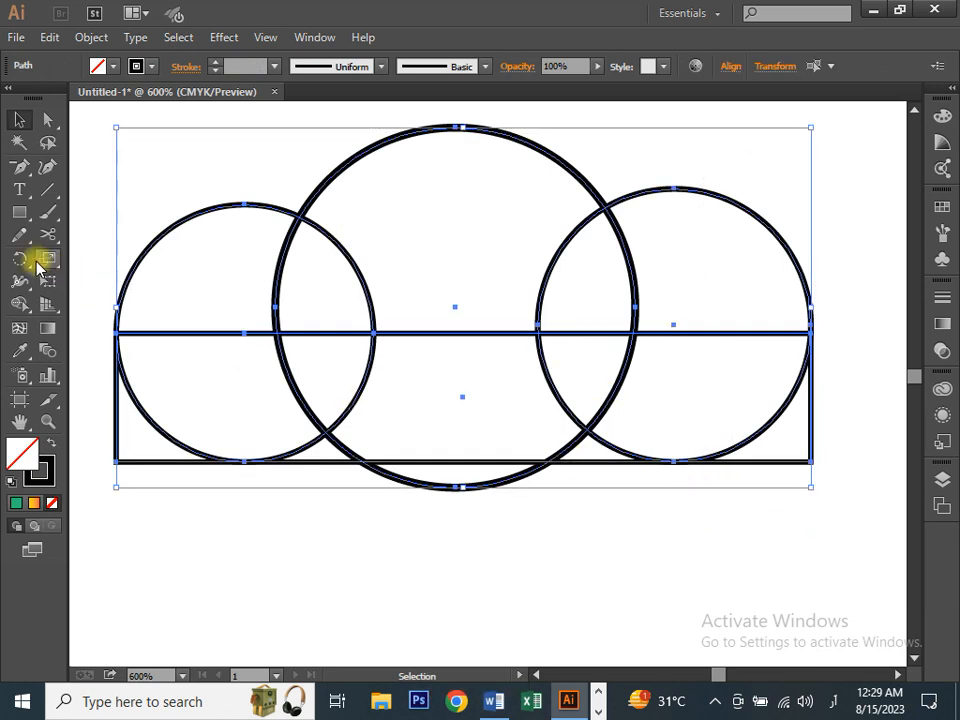
click(19, 304)
scroll(655, 556, down, 1)
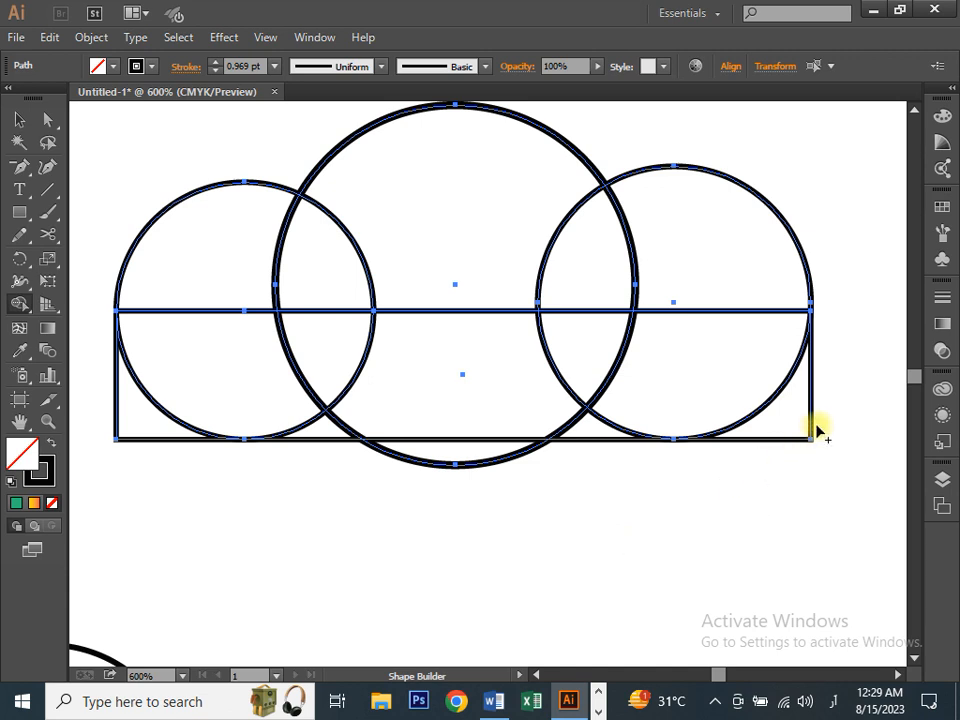
drag(830, 378, 776, 471)
drag(821, 405, 748, 486)
mouse_move(197, 430)
mouse_down()
mouse_move(106, 396)
mouse_move(146, 454)
mouse_up()
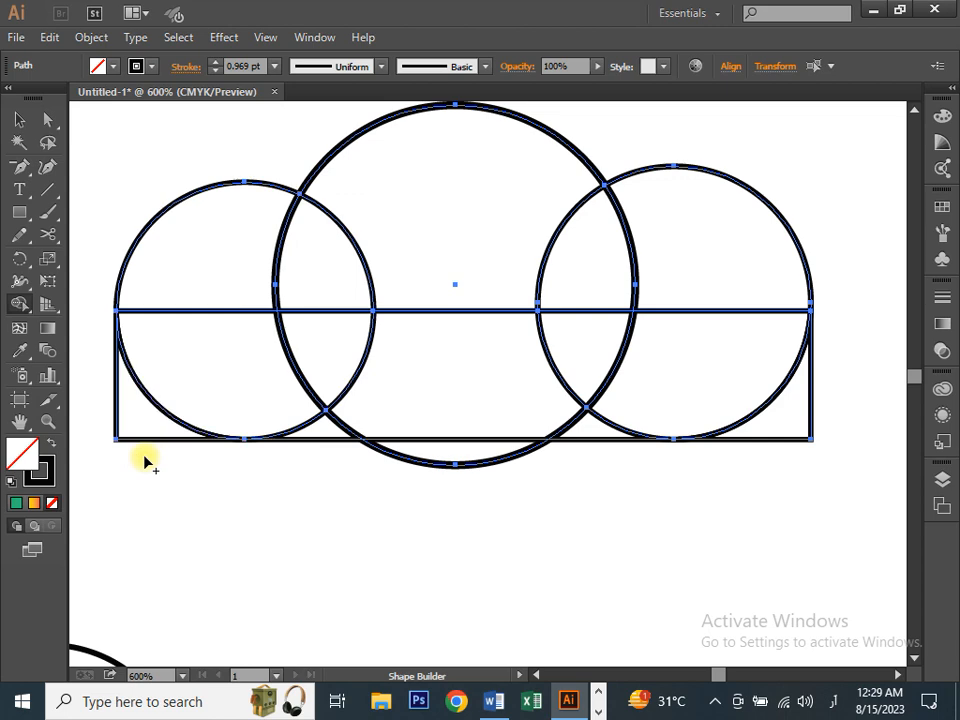
key(super)
key(Escape)
- Reselect the circles and rectangle and subtract the rectangle's two lower corners outside the small circles with the Shape Builder tool
click(19, 120)
key(ctrl+a)
drag(101, 135, 770, 560)
key(space)
drag(486, 545, 630, 544)
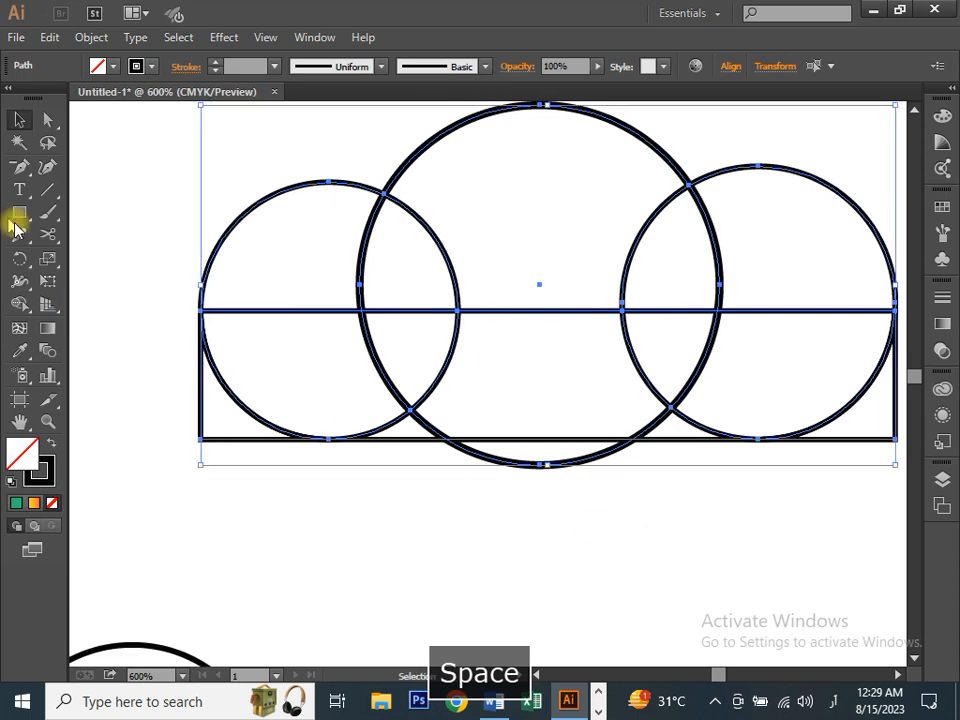
click(22, 304)
key(space)
mouse_move(207, 425)
mouse_down()
mouse_move(242, 459)
mouse_move(211, 344)
mouse_move(298, 430)
mouse_move(360, 450)
mouse_up()
key(space)
drag(823, 533, 578, 533)
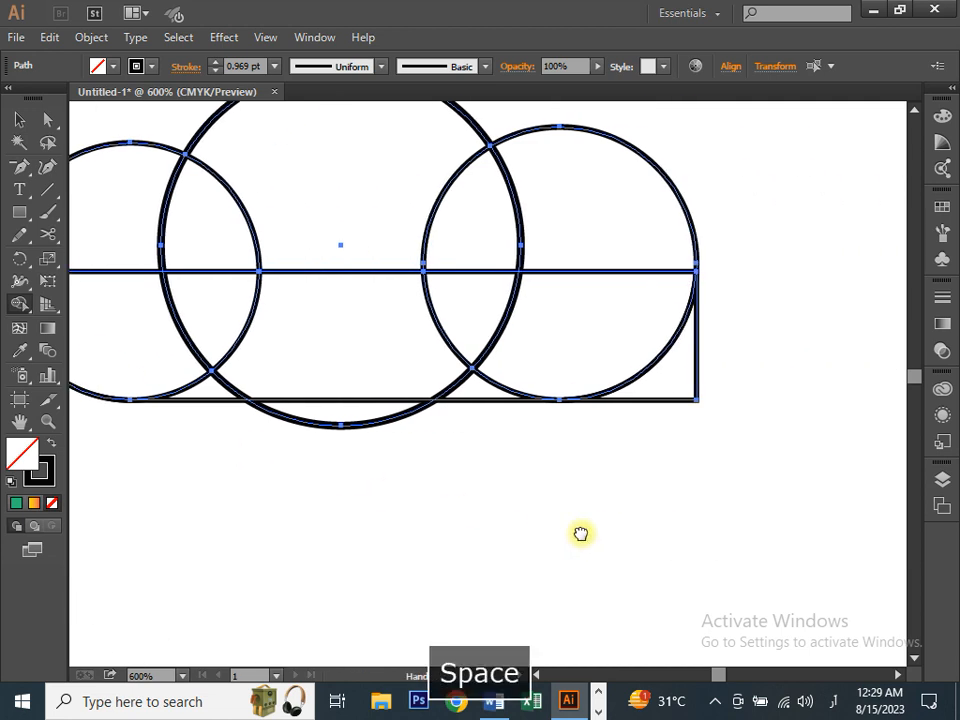
mouse_move(746, 343)
mouse_down()
mouse_move(643, 450)
mouse_move(493, 471)
mouse_up()
- Subtract the part of the large circle that extends below the rectangle's bottom edge
key(space)
drag(428, 469, 545, 467)
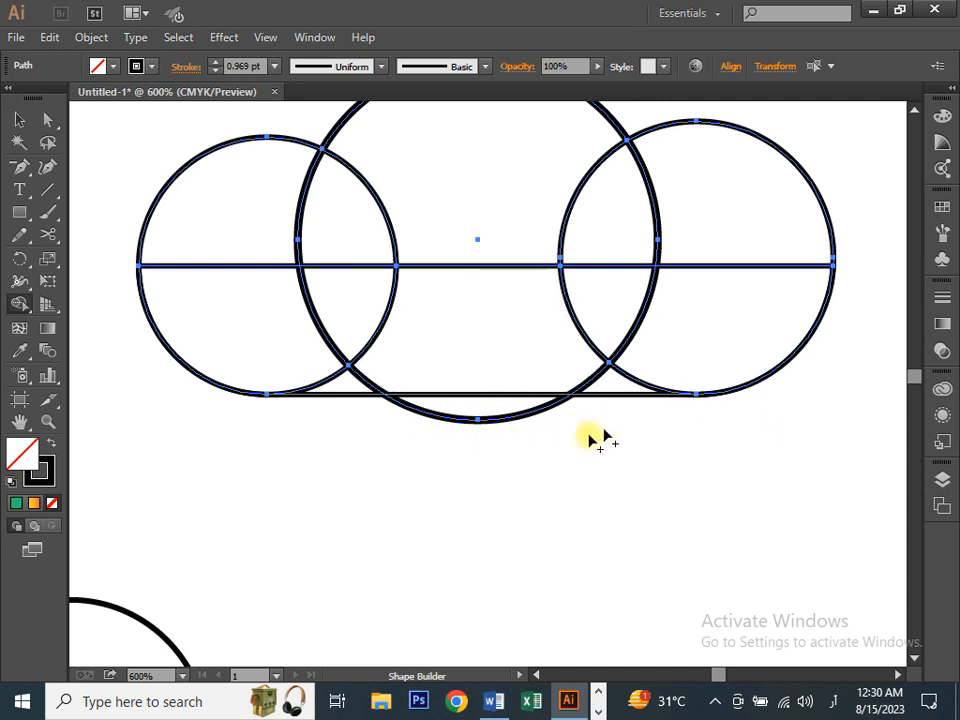
mouse_move(366, 418)
mouse_down()
mouse_move(456, 401)
mouse_move(514, 412)
mouse_up()
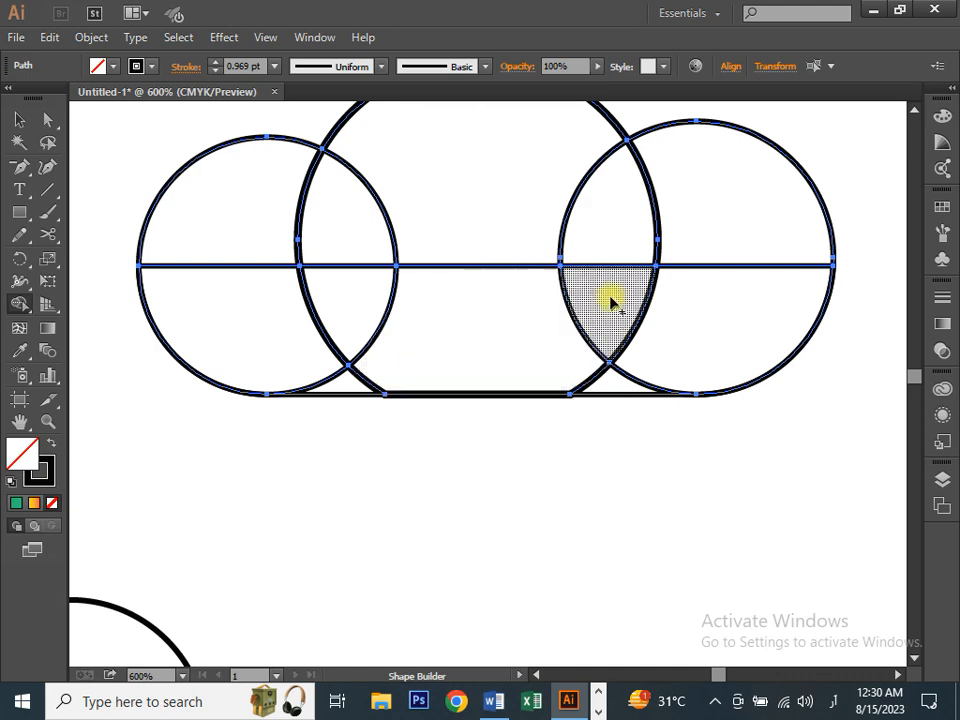
- Merge all remaining regions into a single cloud outline with the Shape Builder tool and deselect it
scroll(625, 322, up, 2)
mouse_move(727, 396)
mouse_down()
mouse_move(521, 266)
mouse_move(596, 364)
mouse_move(611, 435)
mouse_move(405, 425)
mouse_move(358, 439)
mouse_move(304, 343)
mouse_move(236, 332)
mouse_move(447, 437)
mouse_move(806, 435)
mouse_up()
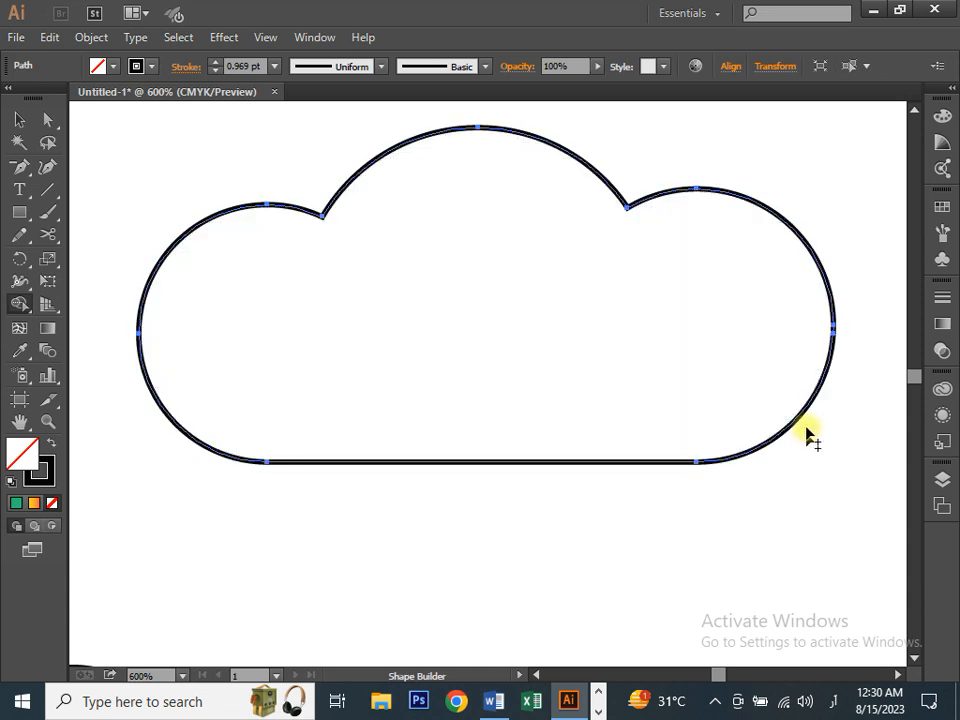
click(19, 121)
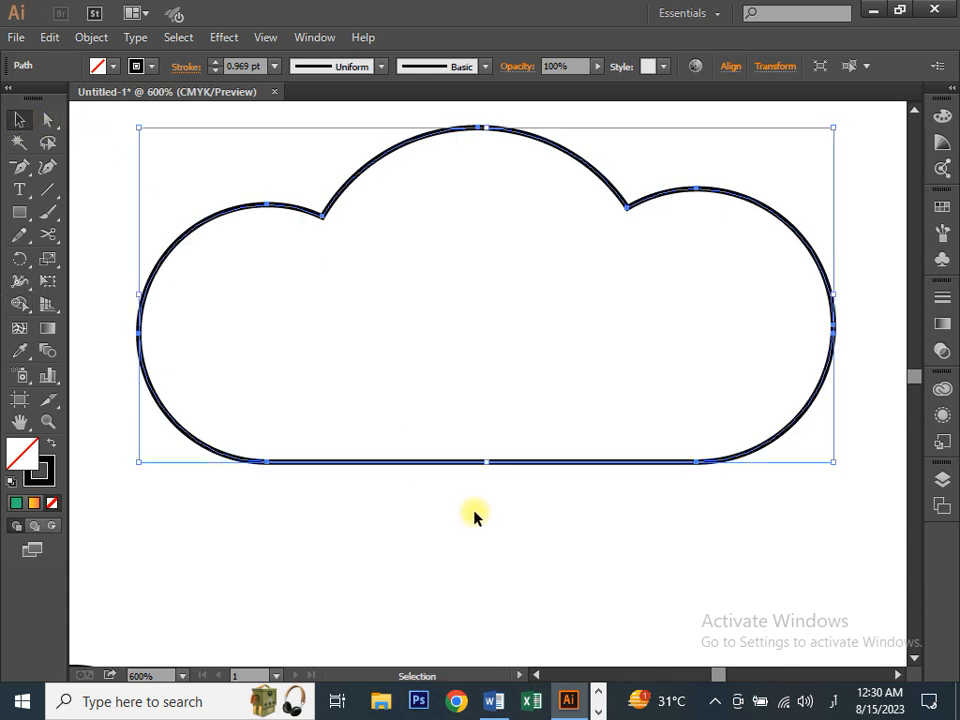
click(474, 516)
key(ctrl+minus)
key(ctrl+minus)
key(ctrl+minus)
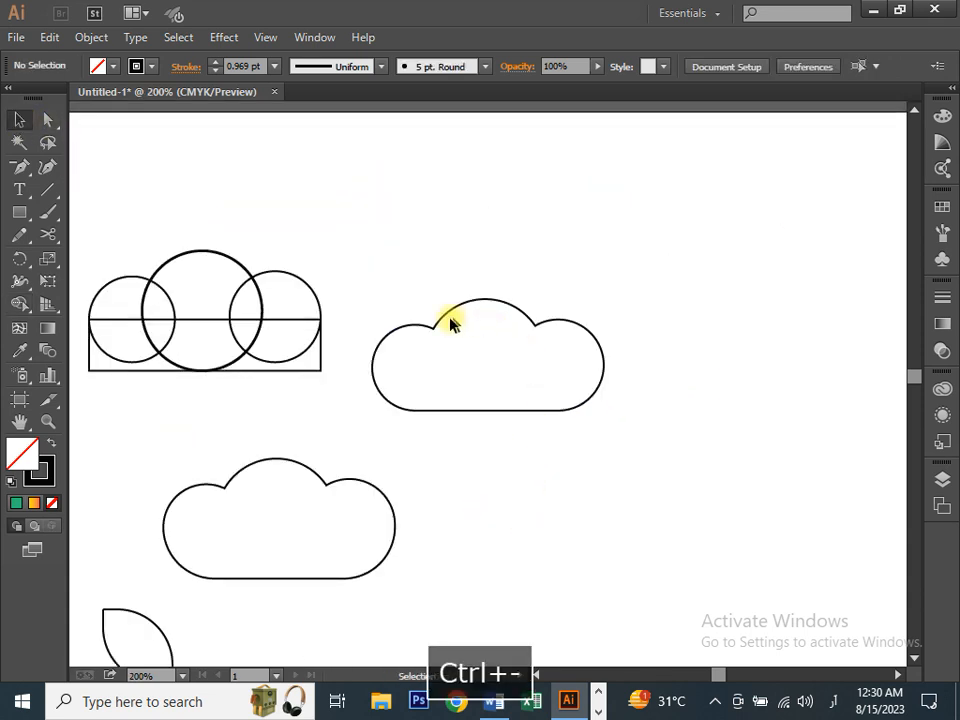
- Undo the cloud's Shape Builder edits to restore the circles and rectangle, and select all of them
key(ctrl+z)
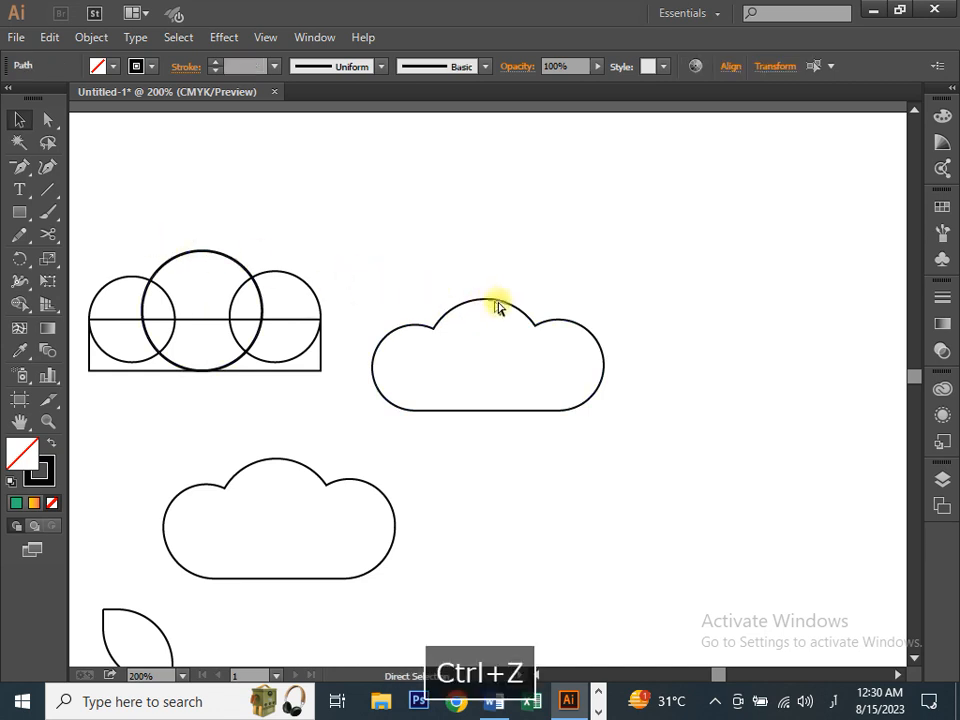
key(ctrl+equal)
key(ctrl+equal)
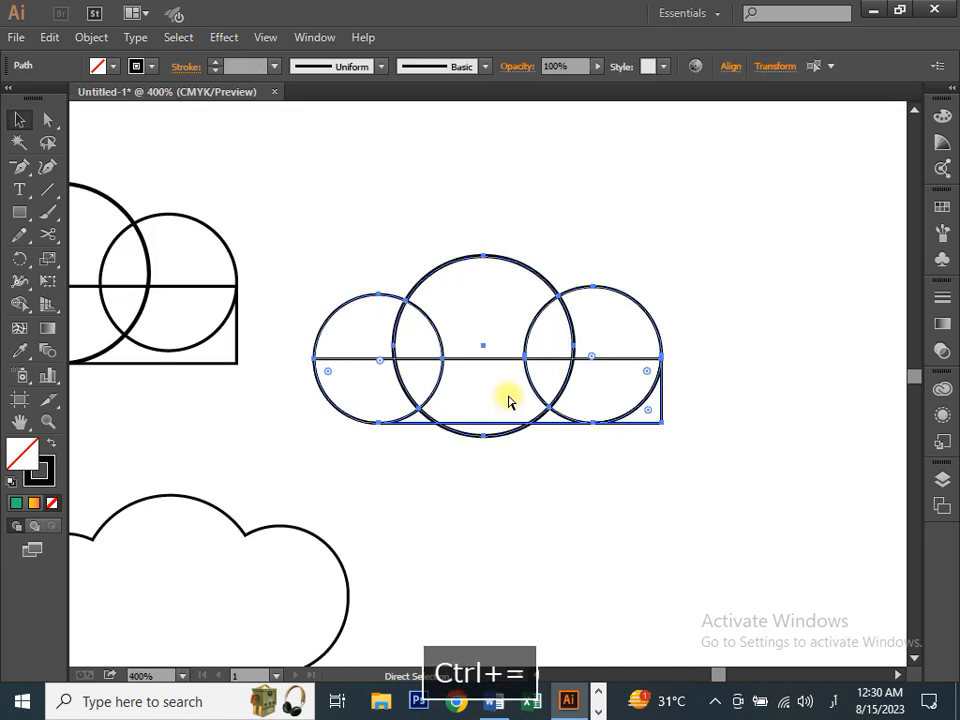
drag(216, 154, 747, 552)
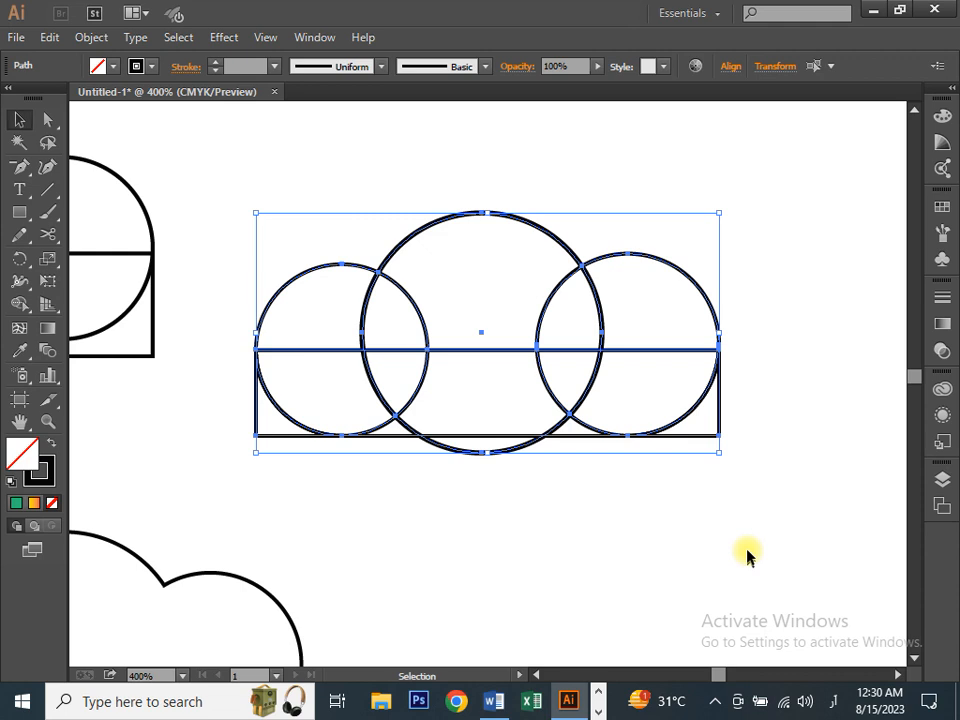
- Copy the selected circles and rectangle, paste the duplicate into the empty canvas area beside the original, and deselect it
key(ctrl+c)
drag(729, 459, 110, 425)
key(ctrl+v)
click(330, 120)
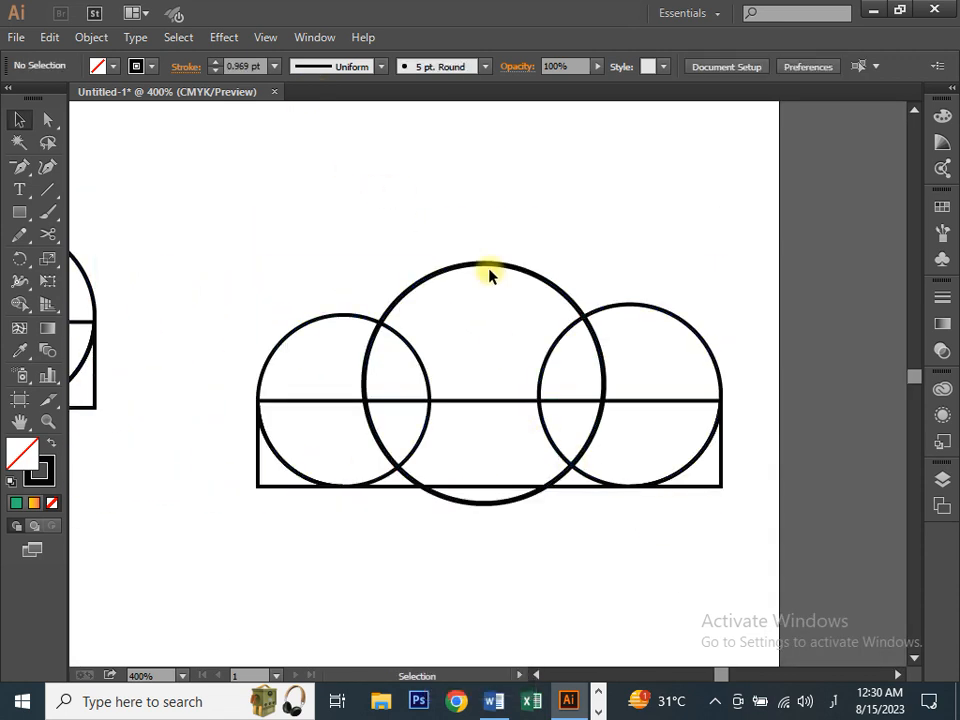
- Enlarge the pasted group's large middle circle proportionally upward, centre it between the two small circles, and deselect it
click(497, 263)
drag(607, 262, 681, 199)
drag(590, 221, 567, 222)
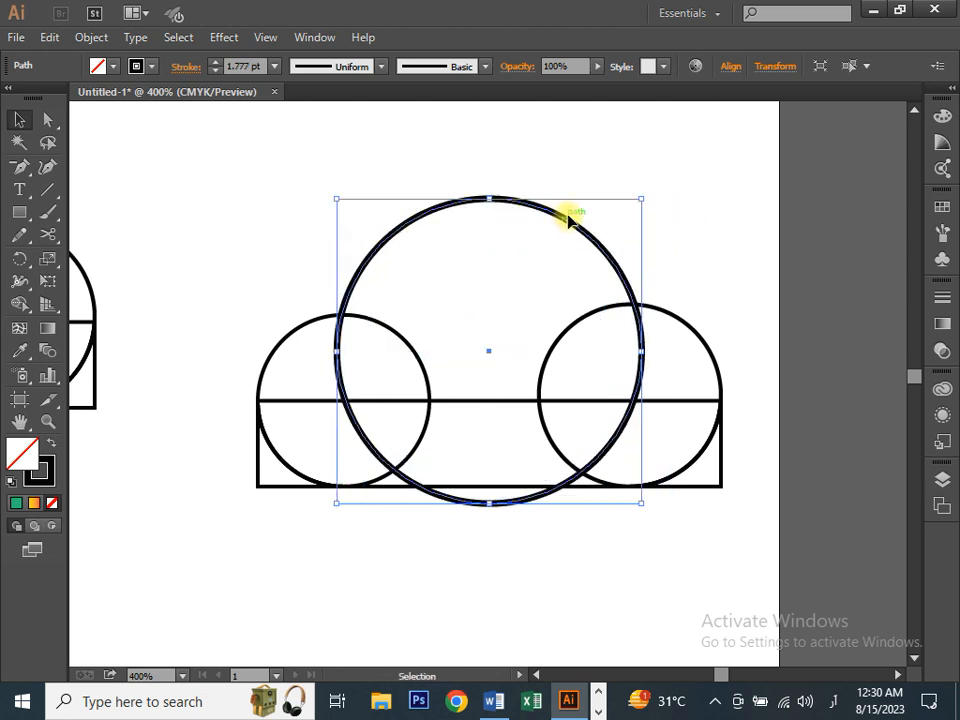
click(242, 201)
- Select the pasted shapes and subtract the rectangle's two lower corners and the large circle's part below the rectangle with the Shape Builder tool
drag(175, 152, 776, 574)
key(ctrl+equal)
click(19, 304)
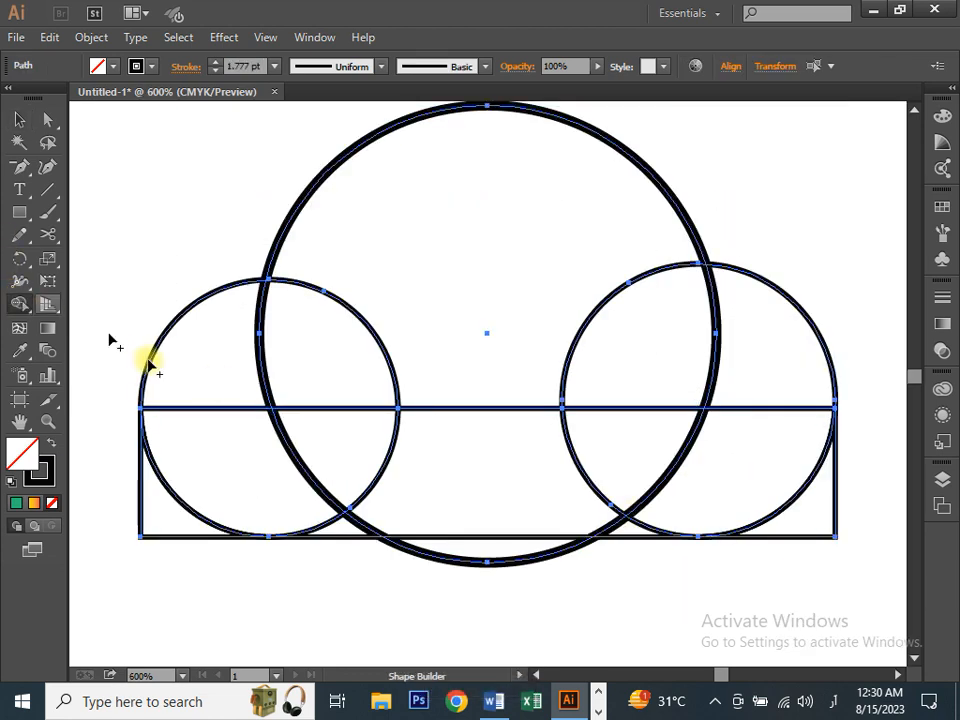
mouse_move(87, 460)
mouse_down()
mouse_move(190, 545)
mouse_move(371, 570)
mouse_up()
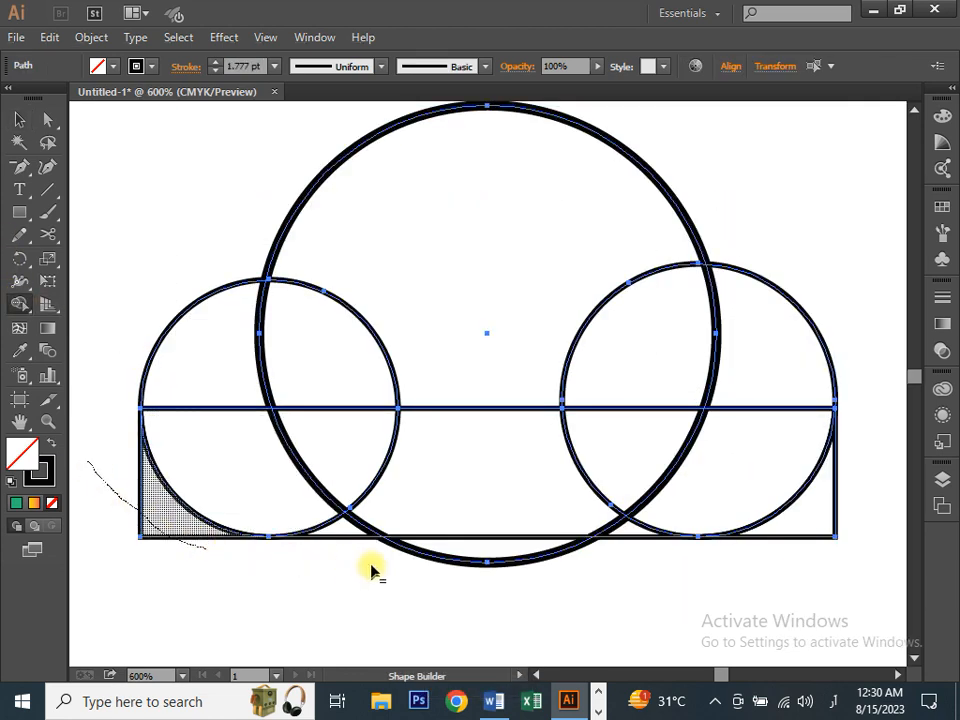
alt+click(455, 558)
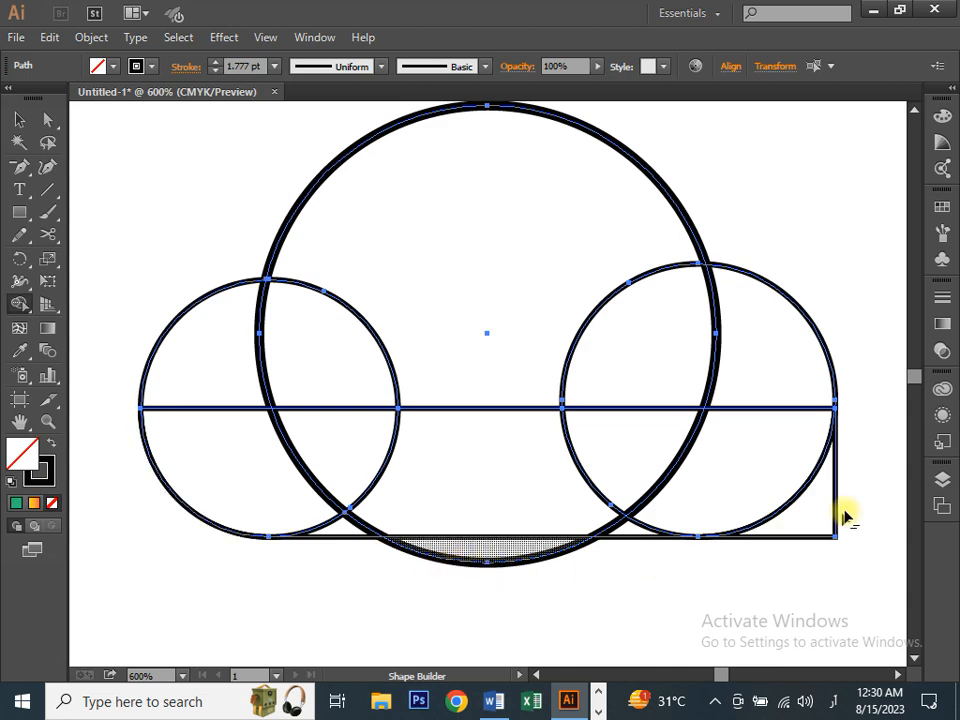
drag(848, 484, 812, 529)
drag(788, 570, 770, 568)
- Merge all remaining regions of the pasted shapes into one cloud outline with the Shape Builder tool and deselect it
mouse_move(725, 505)
mouse_down()
mouse_move(714, 480)
mouse_move(535, 312)
mouse_move(276, 412)
mouse_move(505, 510)
mouse_move(700, 421)
mouse_move(595, 334)
mouse_move(270, 360)
mouse_move(300, 480)
mouse_move(343, 519)
mouse_move(4, 197)
mouse_move(11, 146)
mouse_up()
click(19, 119)
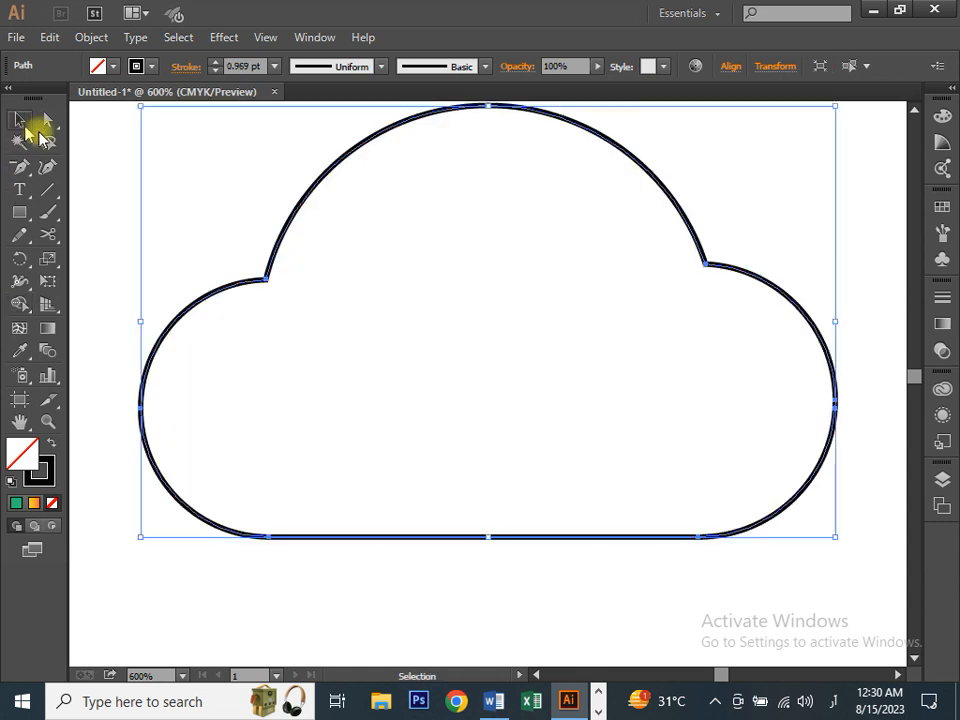
click(380, 485)
- Draw a horizontal rectangle about 74 pt wide and 19 pt high in the empty area below the new cloud
key(ctrl+minus)
key(ctrl+minus)
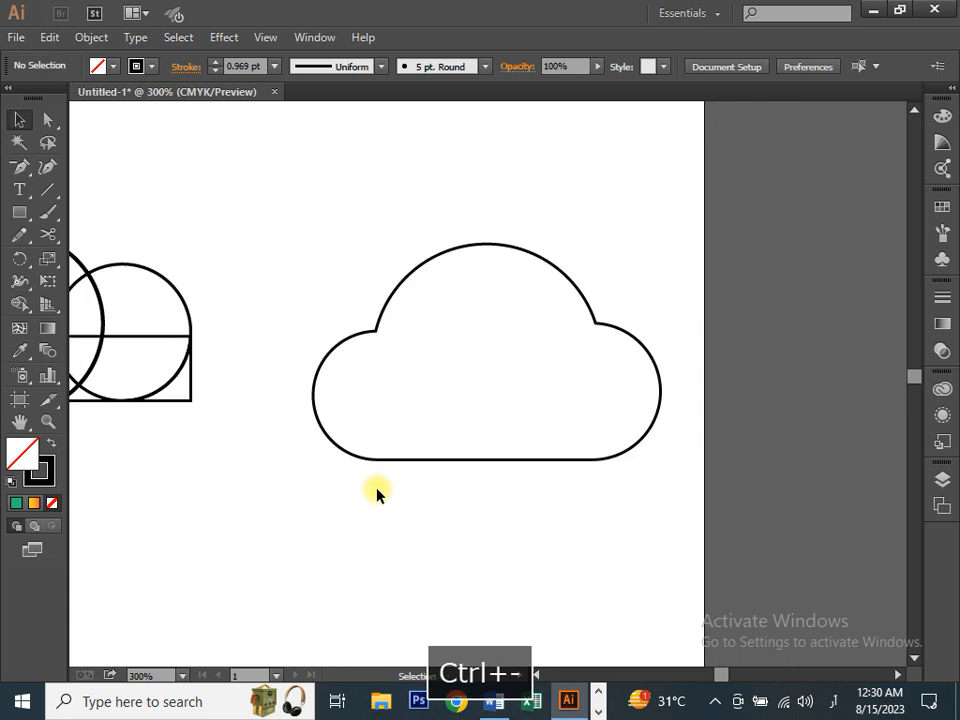
key(space)
drag(197, 516, 347, 485)
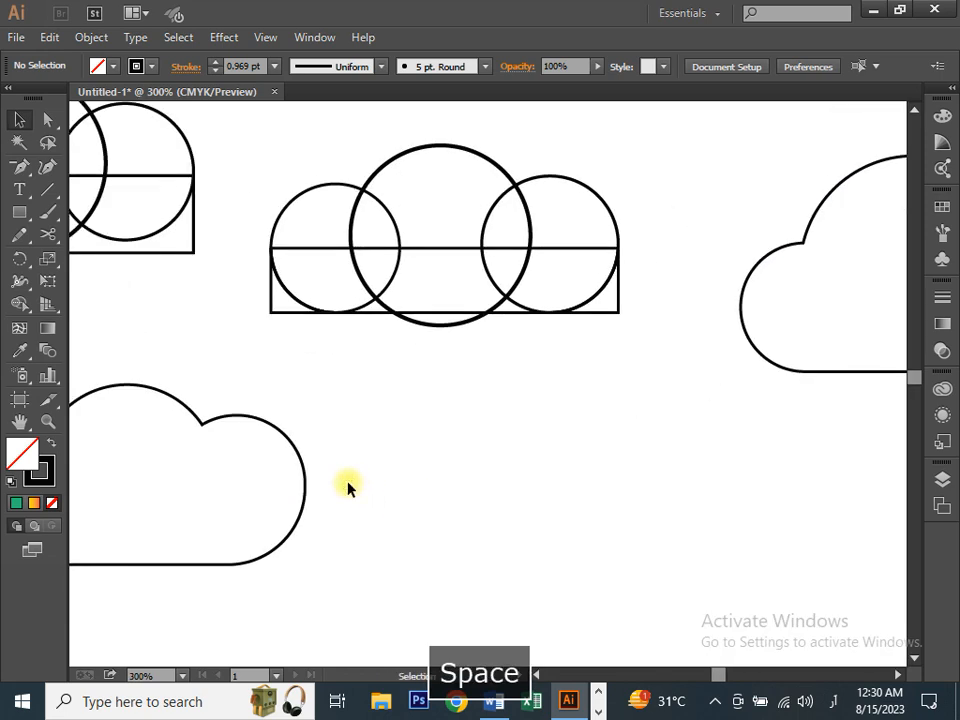
key(space)
drag(544, 477, 279, 326)
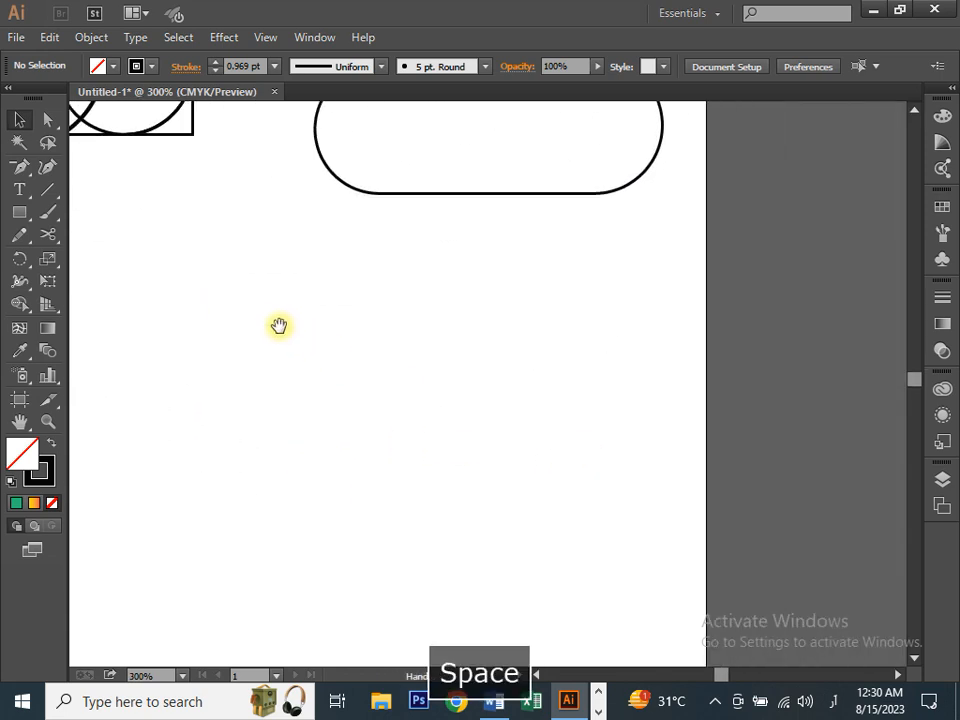
key(ctrl+equal)
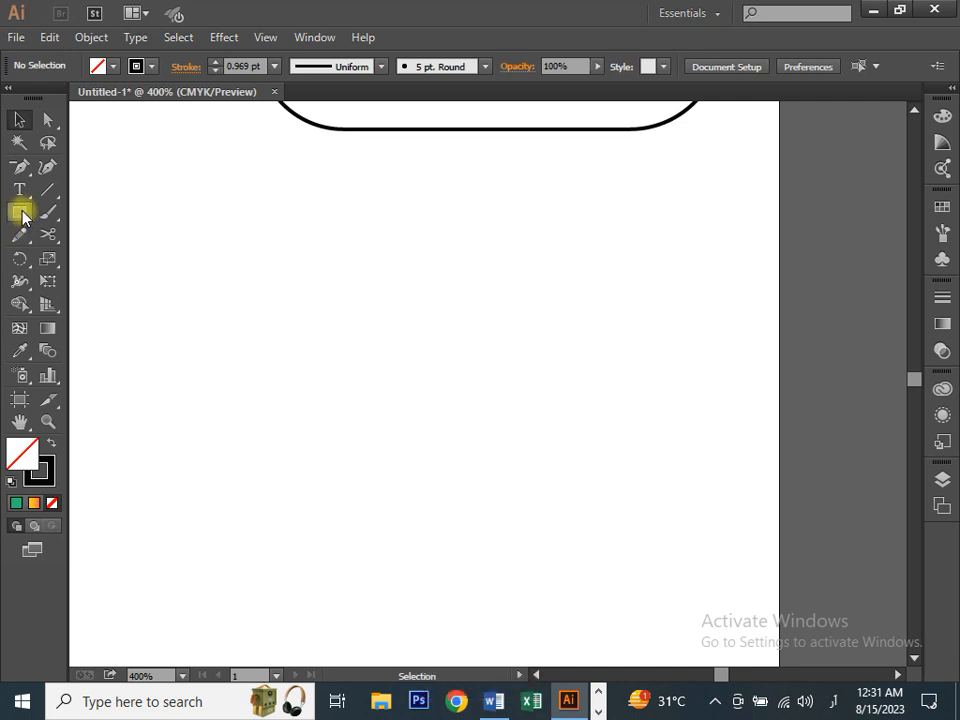
click(21, 212)
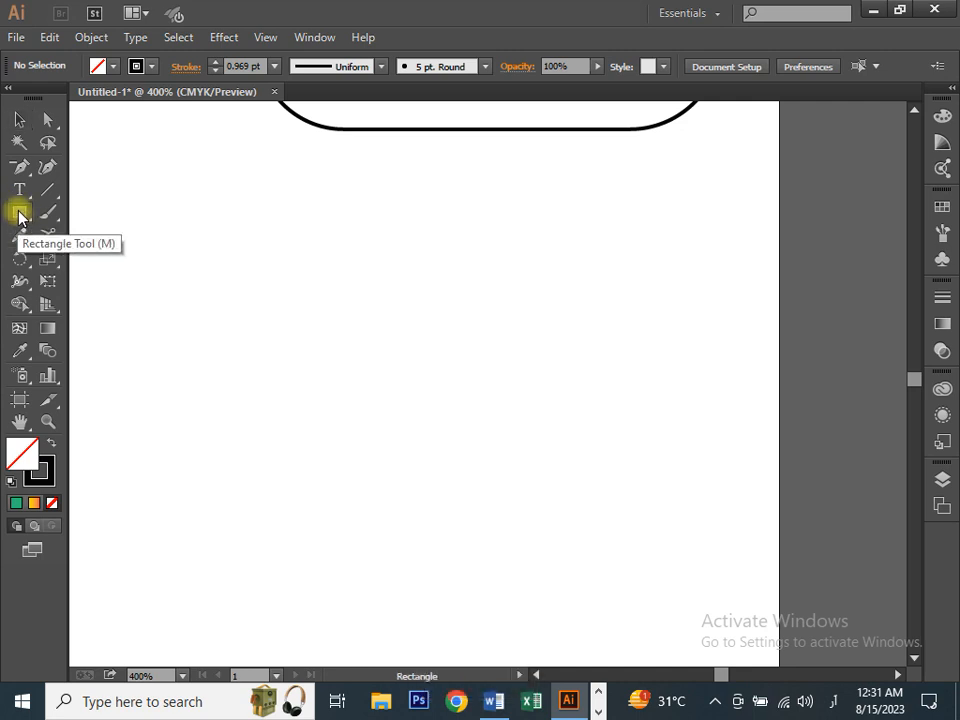
drag(171, 223, 448, 291)
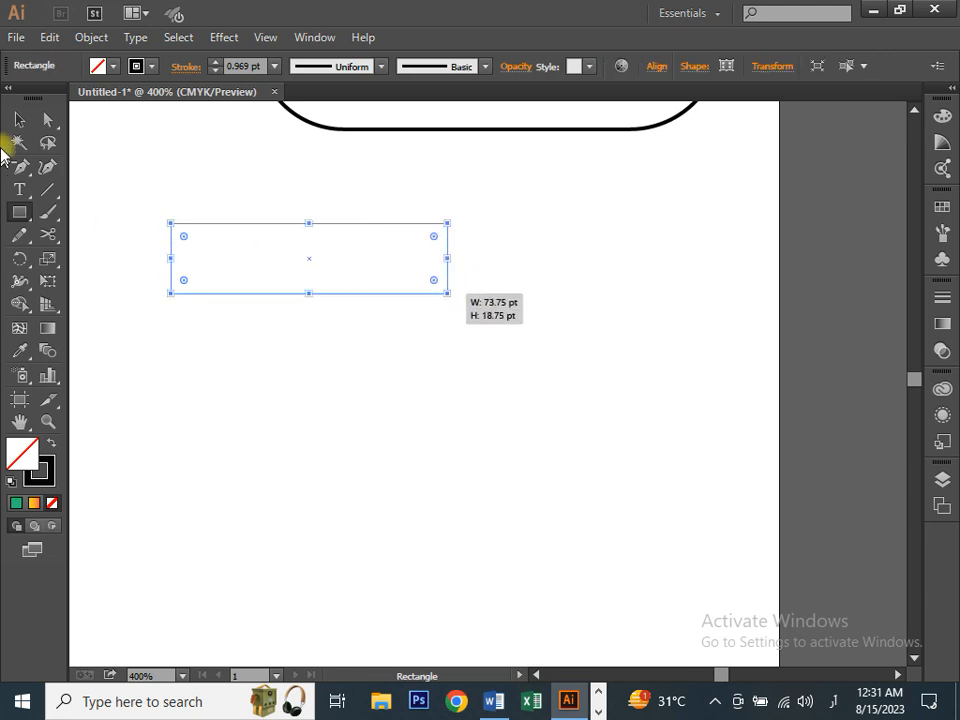
- Duplicate the rectangle twice straight down at equal spacing and shorten the middle copy from its right side to form the letter E's bars
click(20, 119)
drag(272, 230, 297, 362)
drag(450, 397, 367, 394)
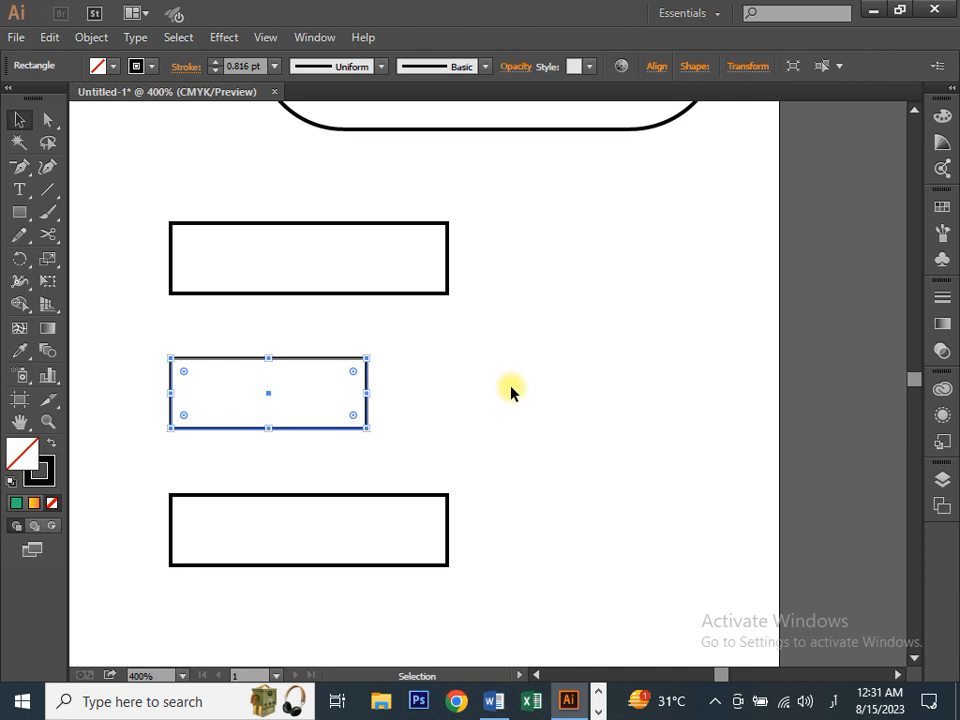
- Draw a narrow vertical rectangle across the left ends of the three bars as the letter E's stem and deselect it
click(19, 212)
drag(171, 223, 253, 560)
click(19, 119)
click(118, 157)
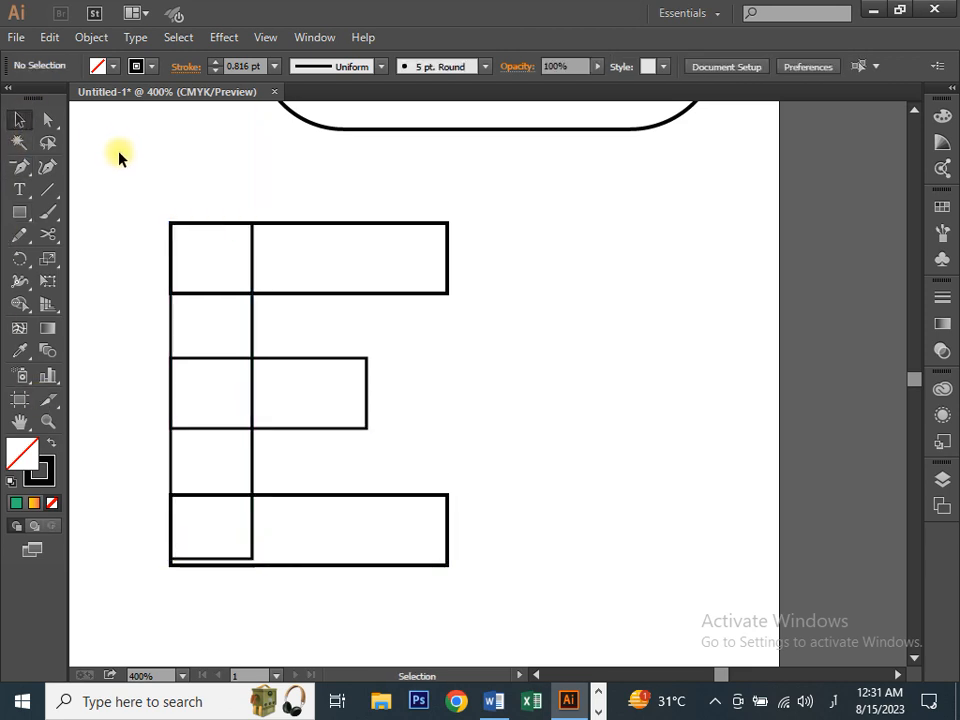
- Select the four rectangles, merge them into a single letter E outline with the Shape Builder tool, and deselect it
drag(129, 175, 432, 505)
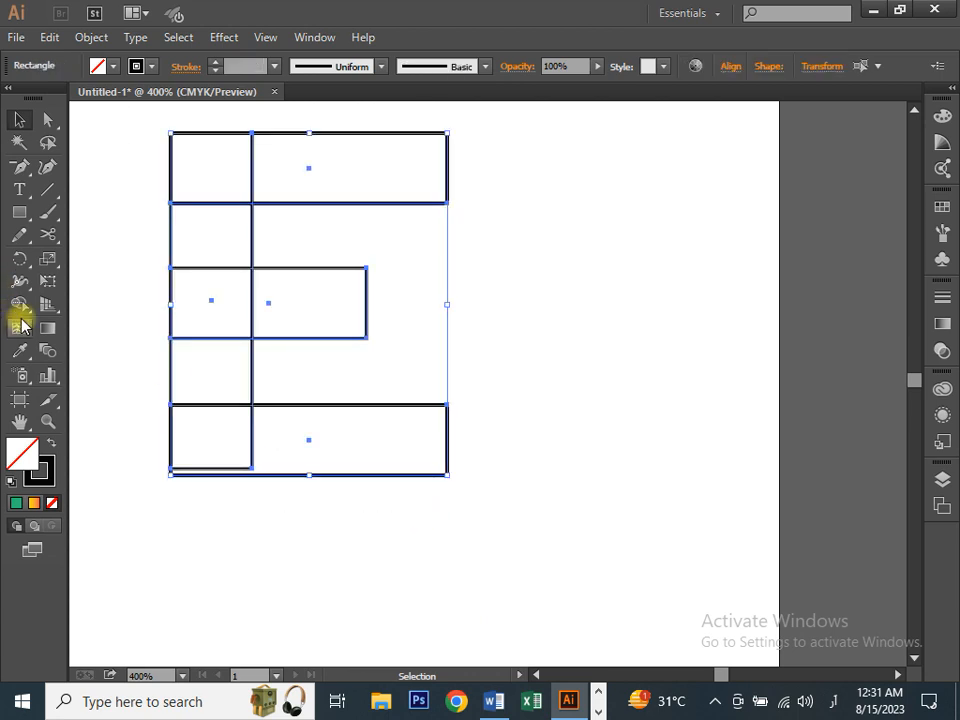
click(19, 304)
mouse_move(331, 167)
mouse_down()
mouse_move(225, 170)
mouse_move(191, 234)
mouse_move(211, 313)
mouse_move(298, 318)
mouse_move(228, 340)
mouse_move(229, 425)
mouse_move(270, 450)
mouse_move(320, 446)
mouse_up()
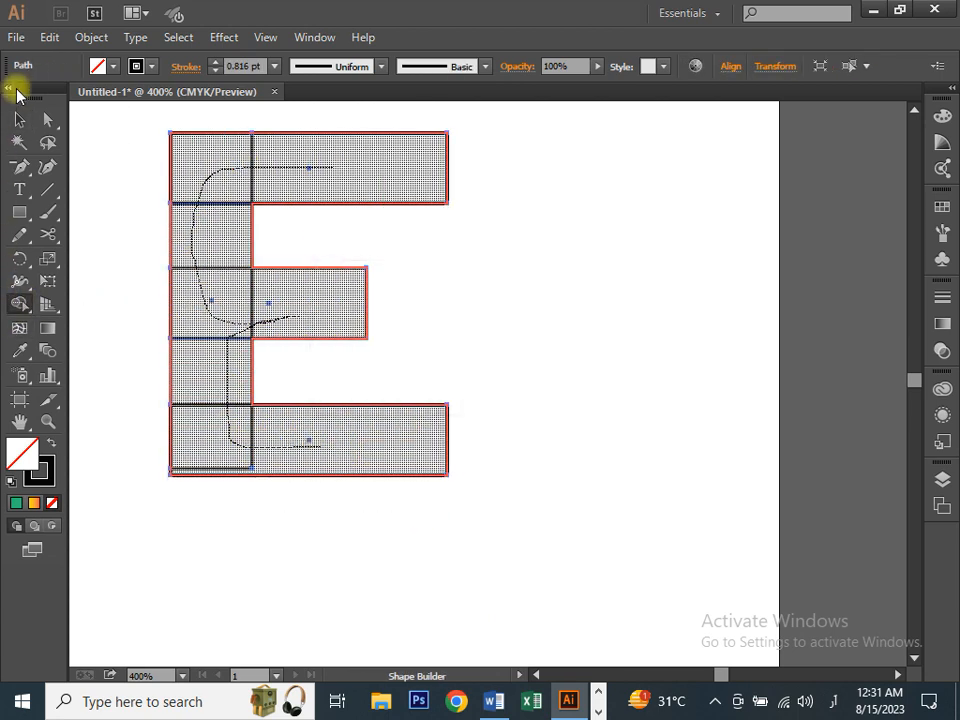
click(18, 119)
click(613, 334)
scroll(613, 334, up, 2)
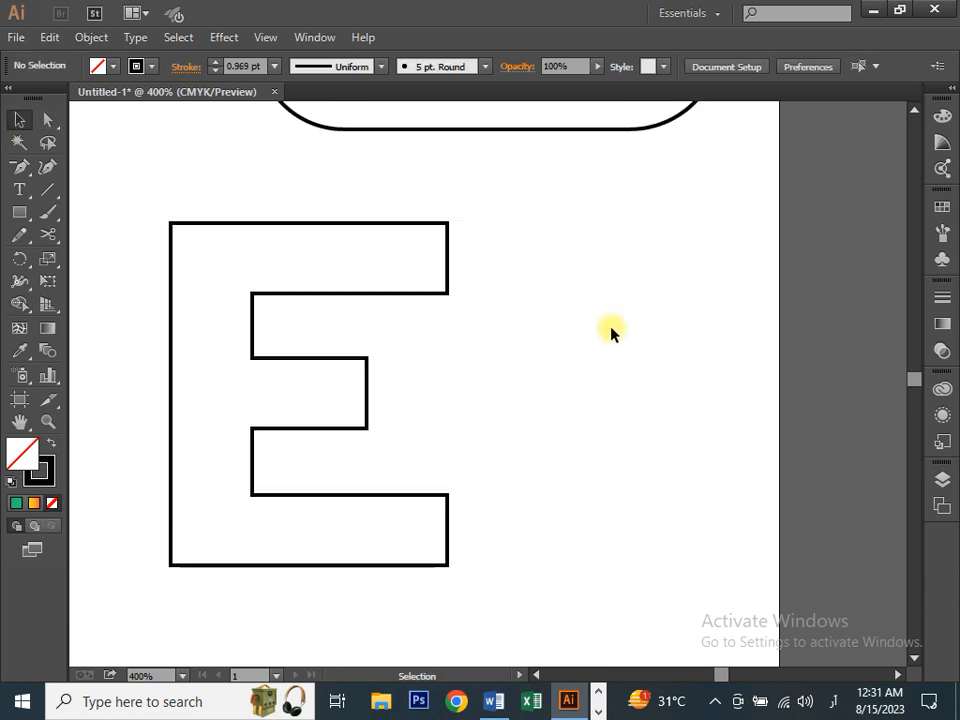
key(ctrl+equal)
key(ctrl+minus)
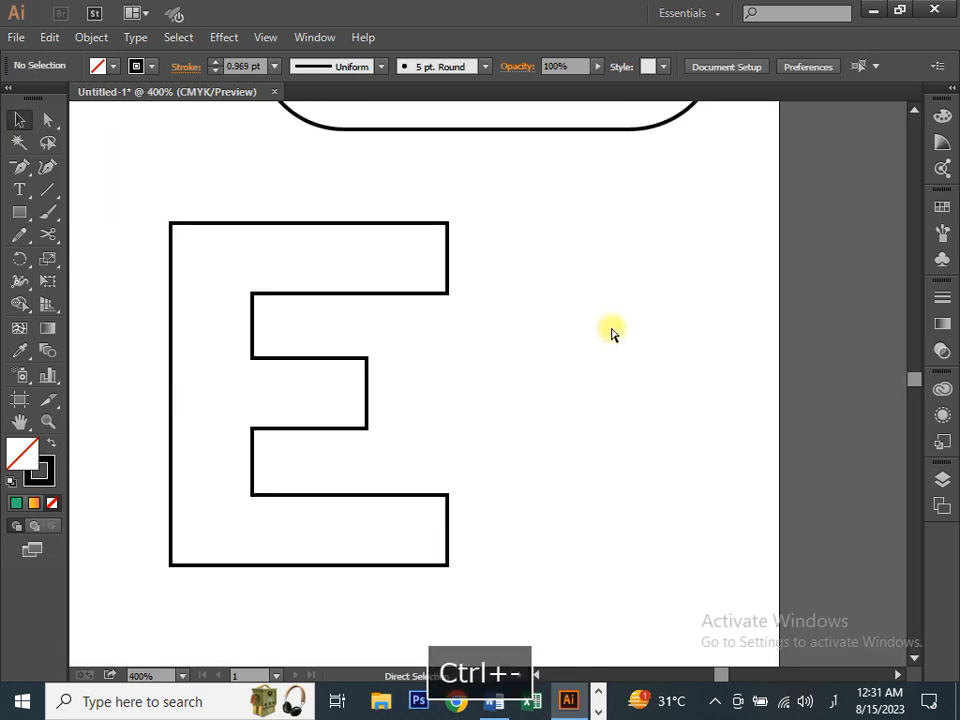
scroll(595, 320, up, 2)
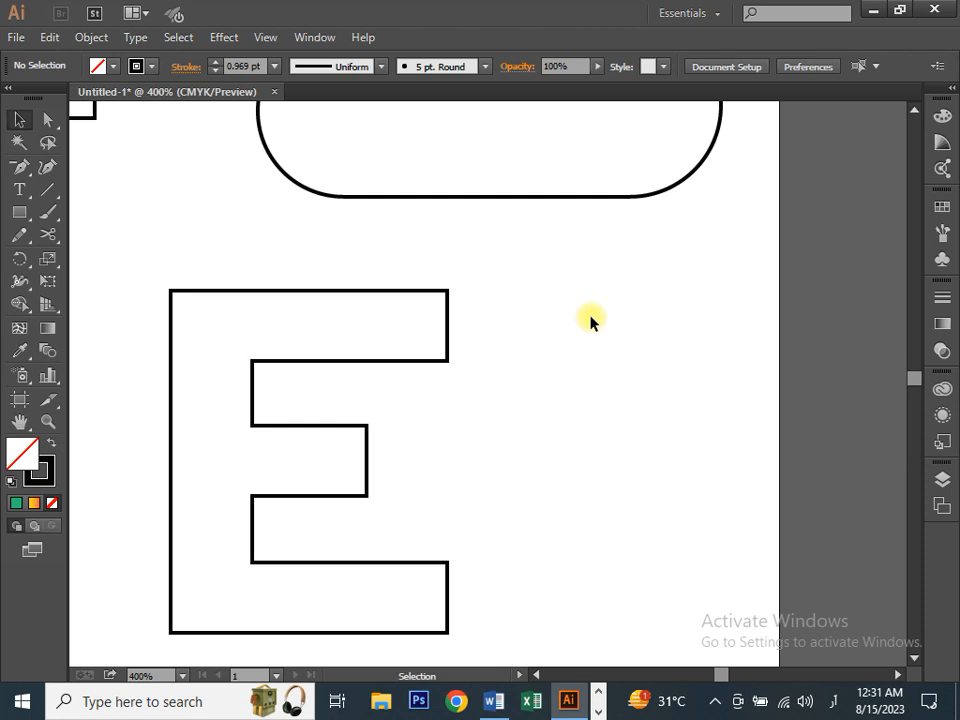
scroll(590, 320, up, 8)
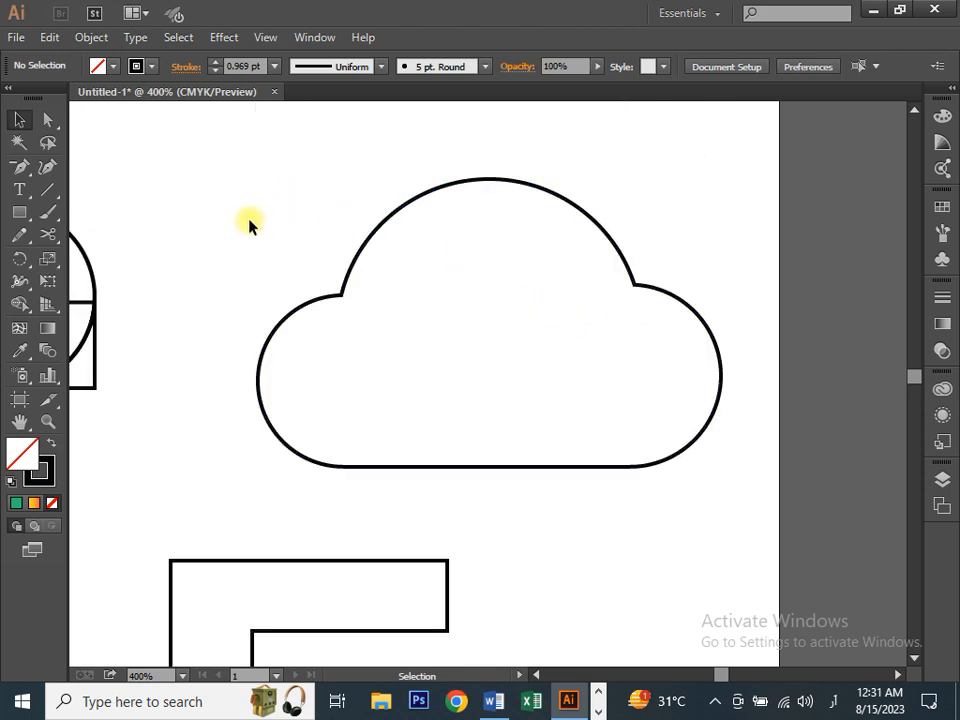
key(space)
drag(229, 204, 746, 238)
drag(180, 165, 535, 218)
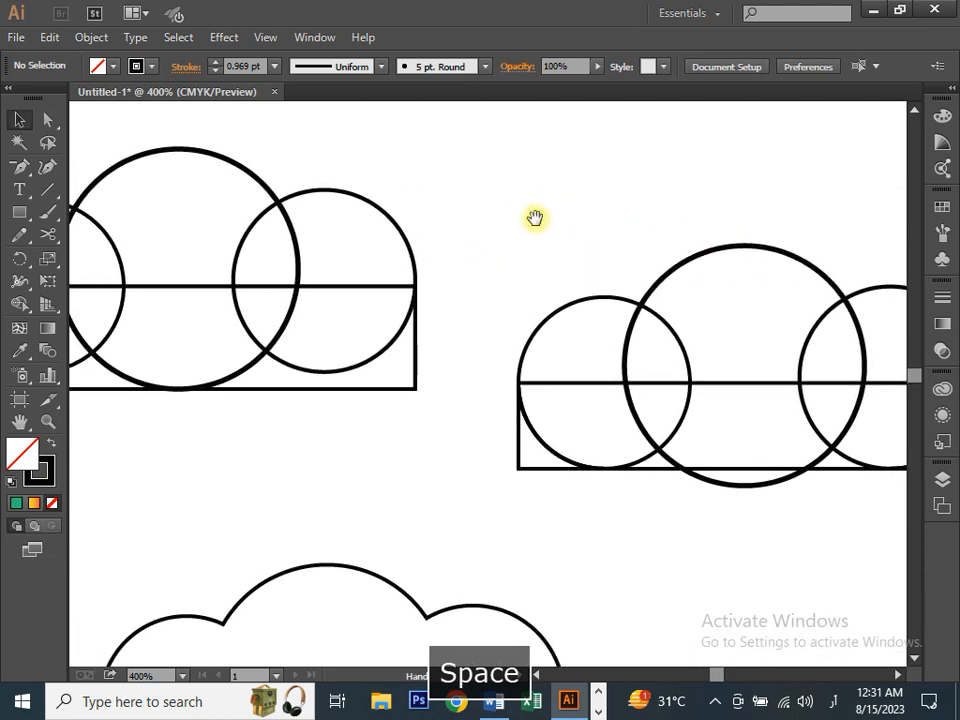